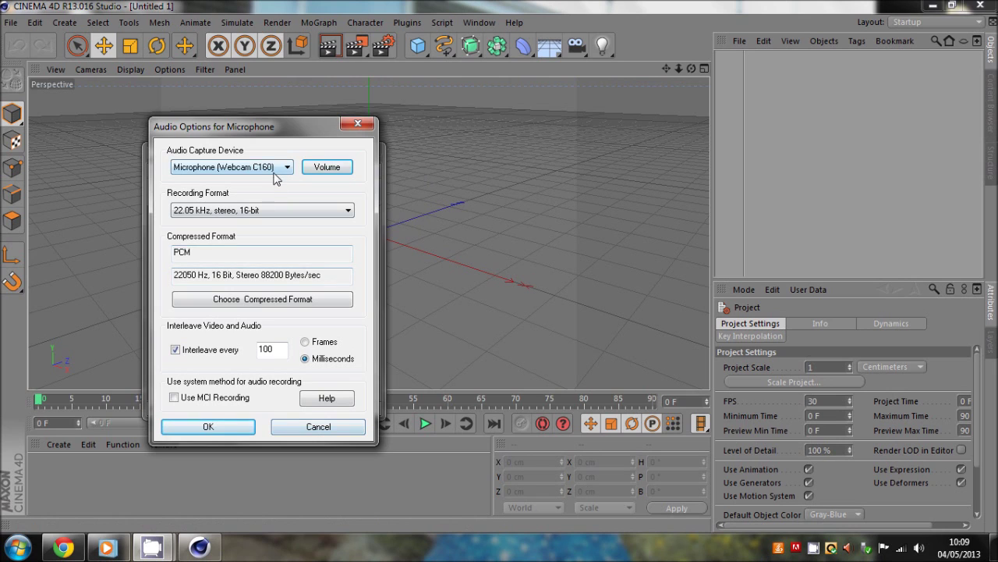
pyautogui.click(301, 429)
pyautogui.click(316, 156)
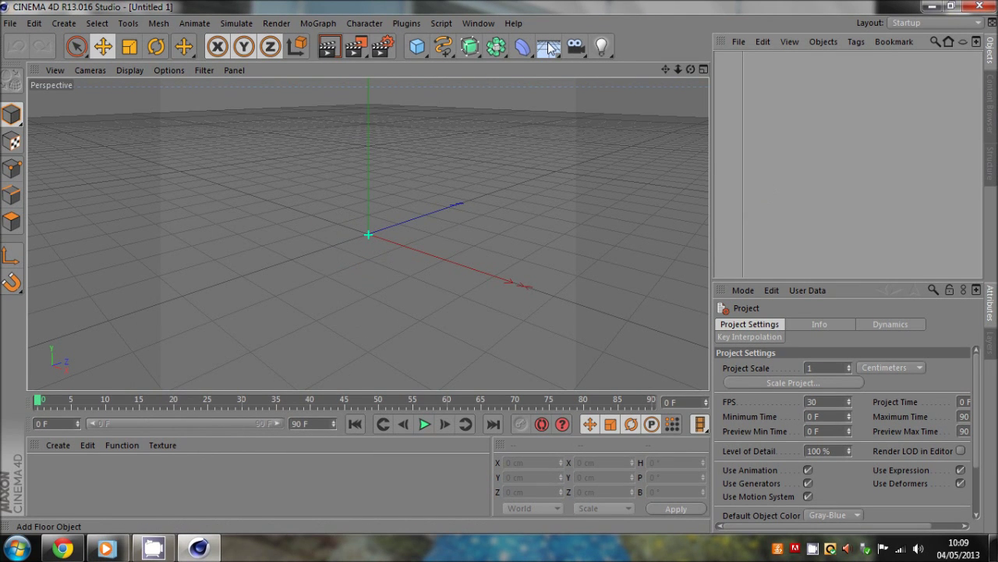
# Step: Add a Physical Sky object to the empty scene and deselect it
pyautogui.moveTo(690, 69); pyautogui.dragTo(662, 67)
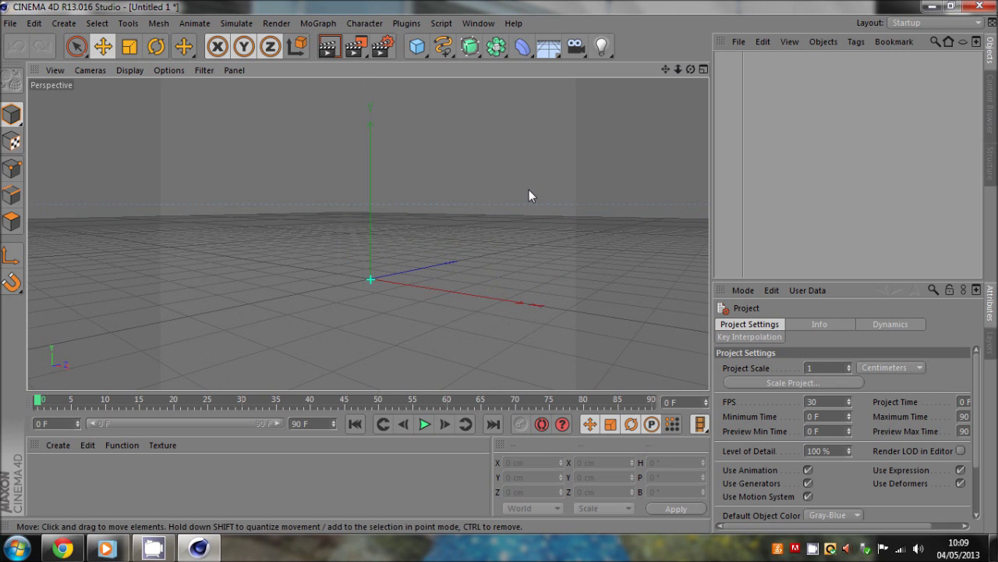
pyautogui.moveTo(690, 69); pyautogui.dragTo(499, 267)
pyautogui.click(548, 47)
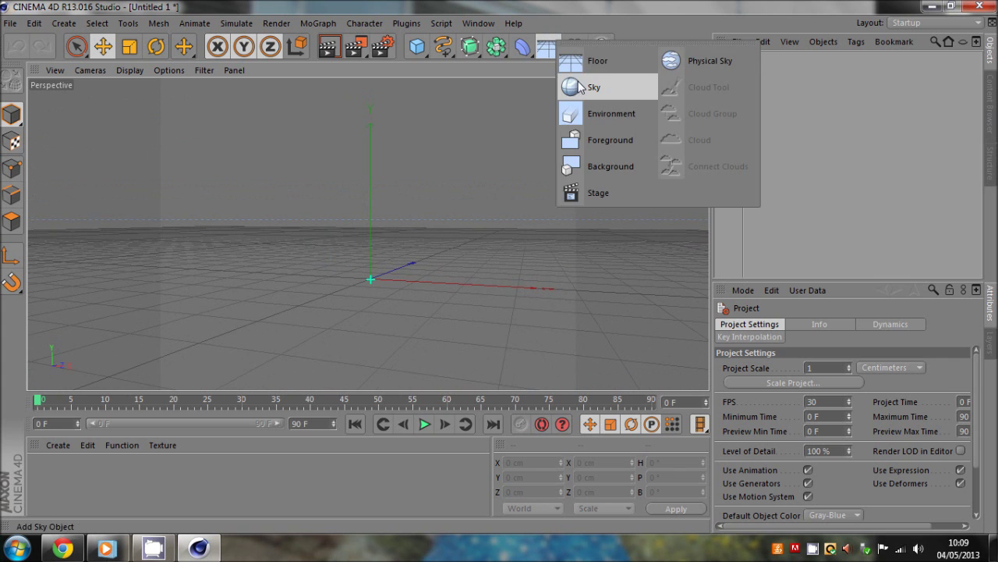
pyautogui.click(672, 68)
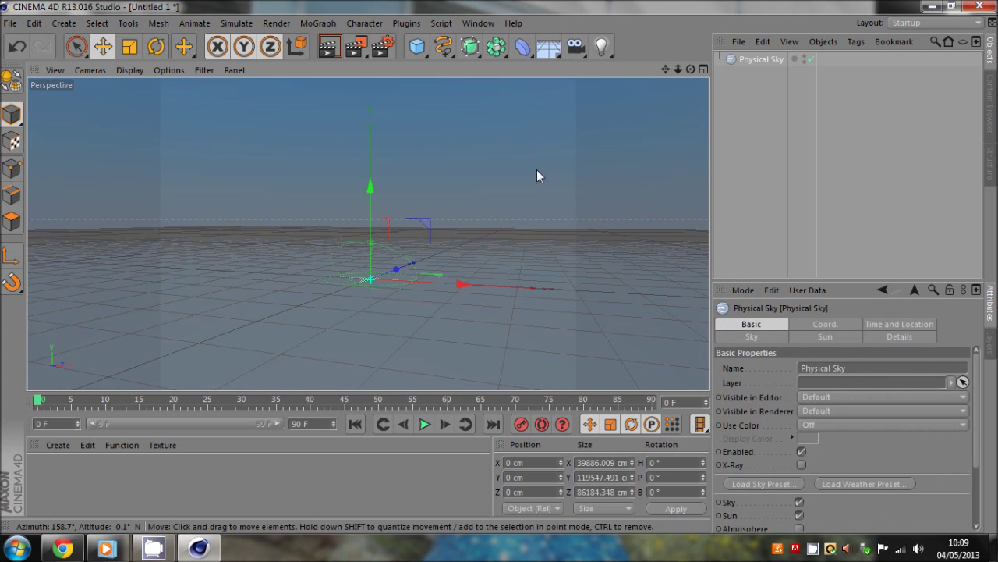
pyautogui.click(754, 149)
pyautogui.moveTo(690, 69); pyautogui.dragTo(499, 266)
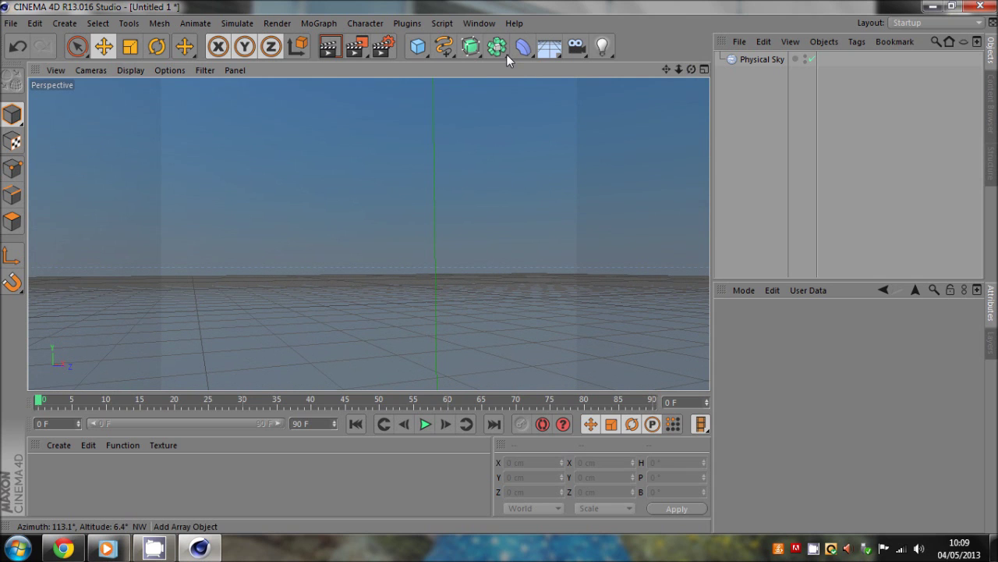
# Step: Look through the Physical Sky's settings, set its time of day to 22:53:00 and render the view
pyautogui.click(756, 61)
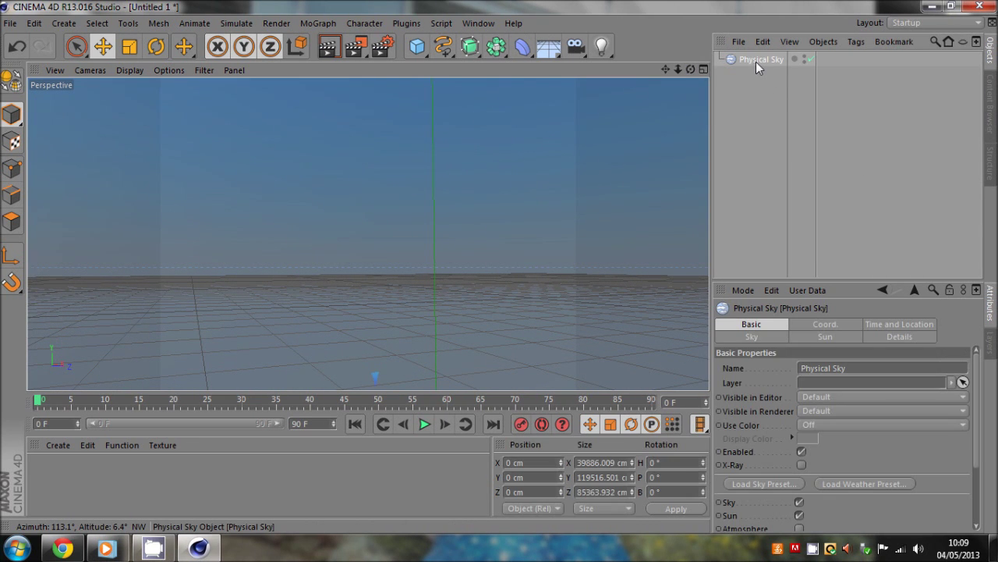
pyautogui.click(899, 324)
pyautogui.click(758, 337)
pyautogui.click(897, 337)
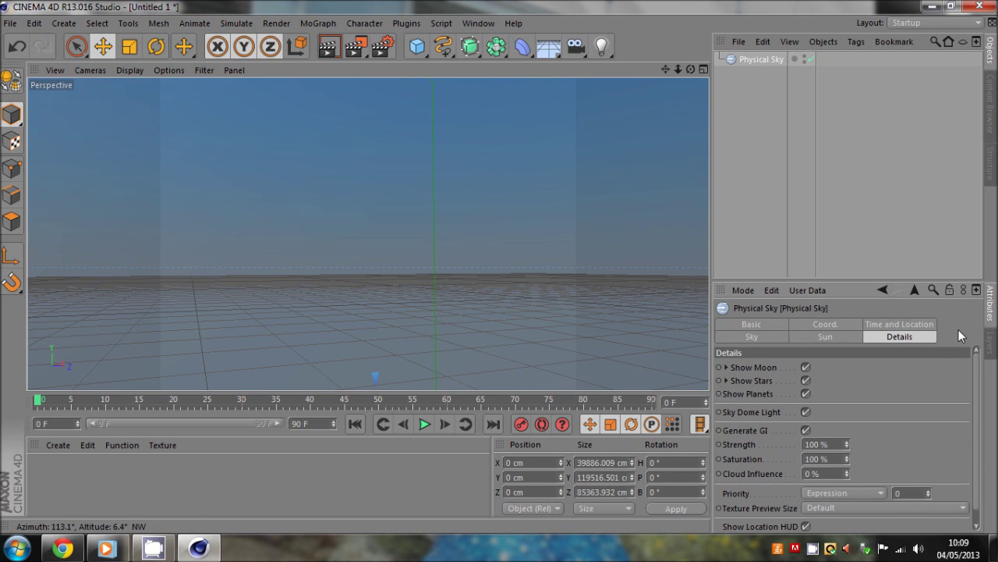
pyautogui.click(825, 337)
pyautogui.click(836, 326)
pyautogui.click(880, 325)
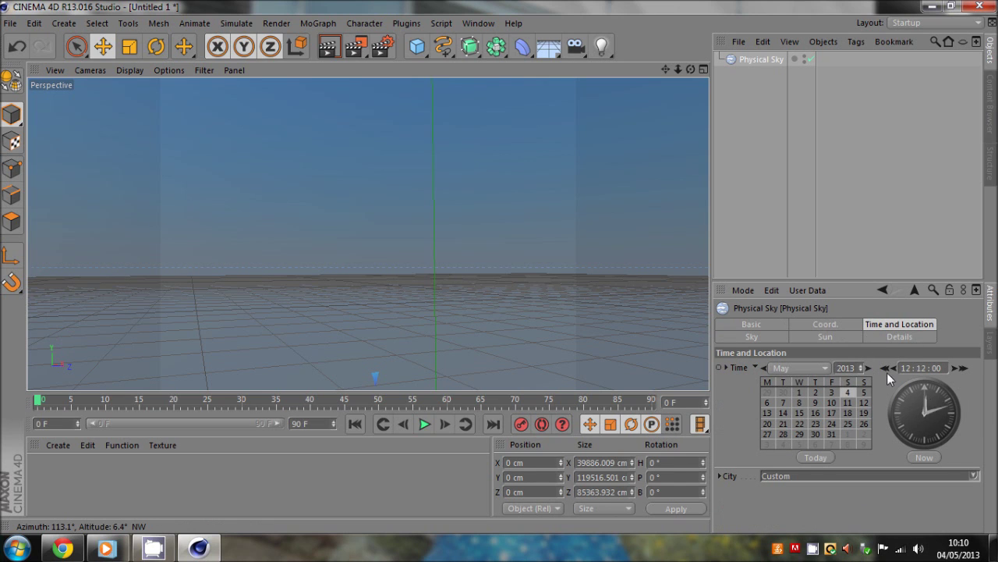
pyautogui.moveTo(887, 372)
pyautogui.mouseDown()
pyautogui.moveTo(870, 399)
pyautogui.moveTo(891, 403)
pyautogui.moveTo(888, 372)
pyautogui.moveTo(891, 390)
pyautogui.mouseUp()
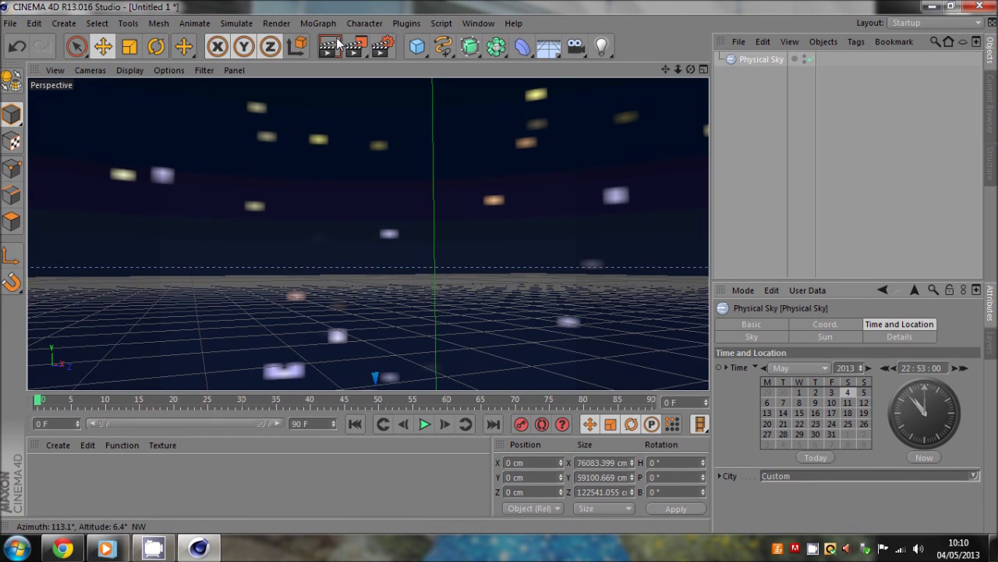
pyautogui.click(337, 39)
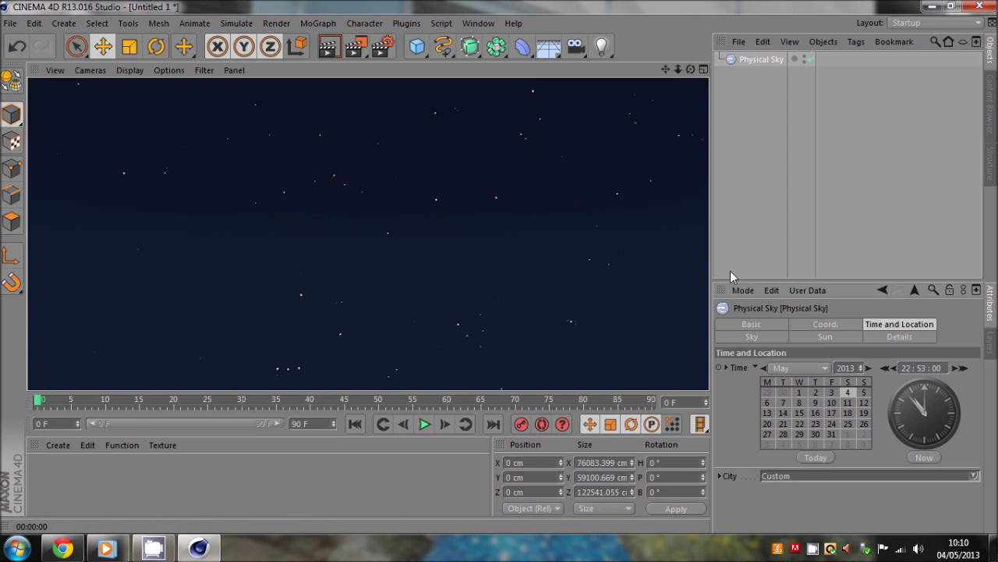
# Step: Add a Floor object to the scene and render the view
pyautogui.click(546, 53)
pyautogui.click(327, 47)
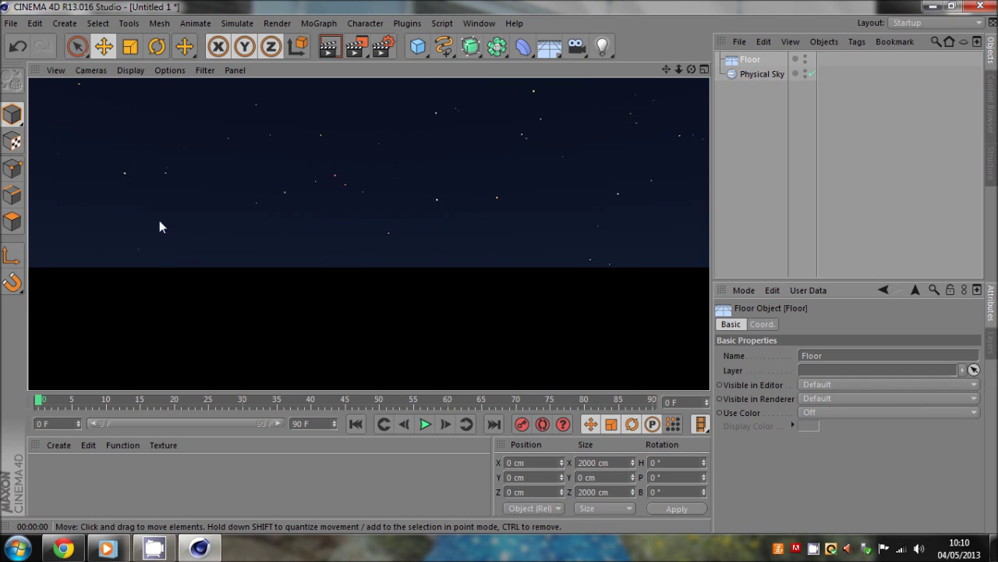
pyautogui.click(749, 59)
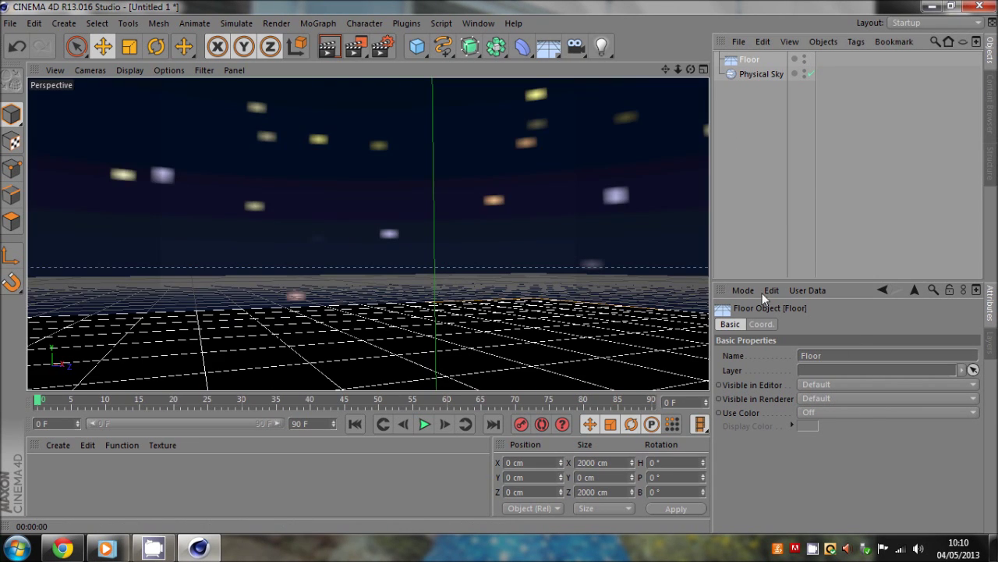
# Step: Set the Physical Sky's time of day to 12:00:00
pyautogui.click(766, 75)
pyautogui.click(887, 366)
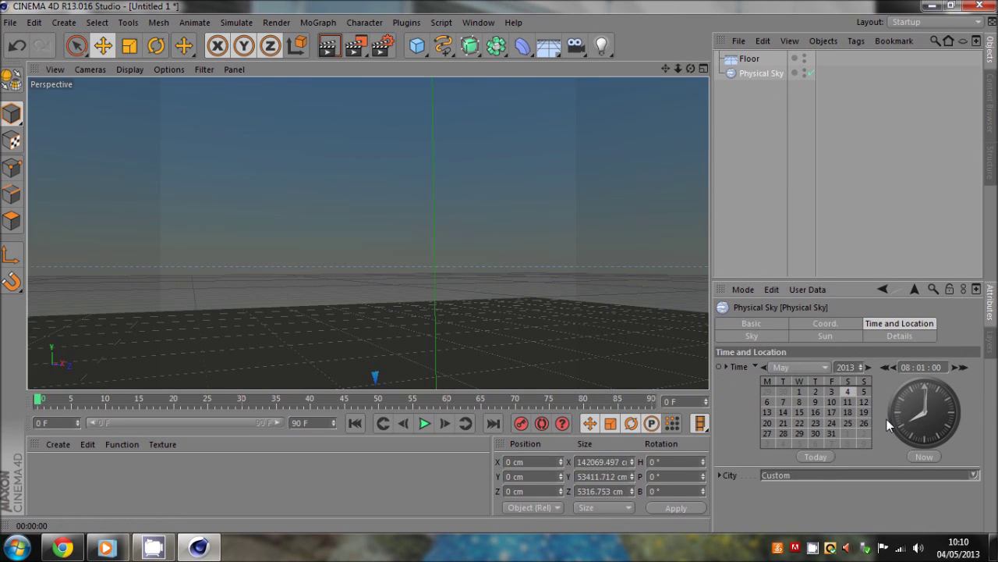
pyautogui.moveTo(888, 425); pyautogui.dragTo(888, 376)
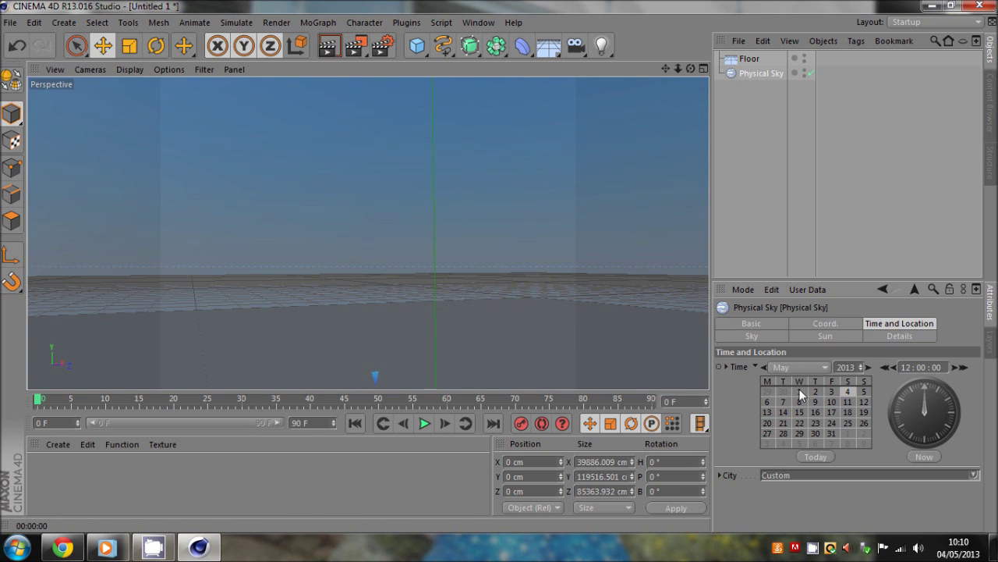
# Step: Try to change the sun's preview color to pale green with a hue of 113° and render the view facing the sun
pyautogui.click(767, 336)
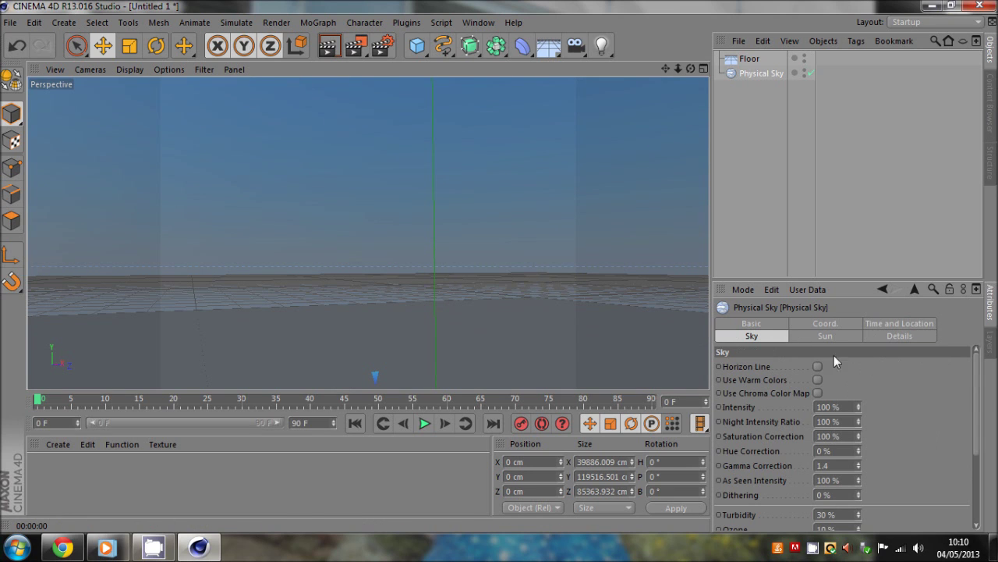
pyautogui.moveTo(976, 379)
pyautogui.mouseDown()
pyautogui.moveTo(976, 457)
pyautogui.moveTo(966, 371)
pyautogui.mouseUp()
pyautogui.click(826, 336)
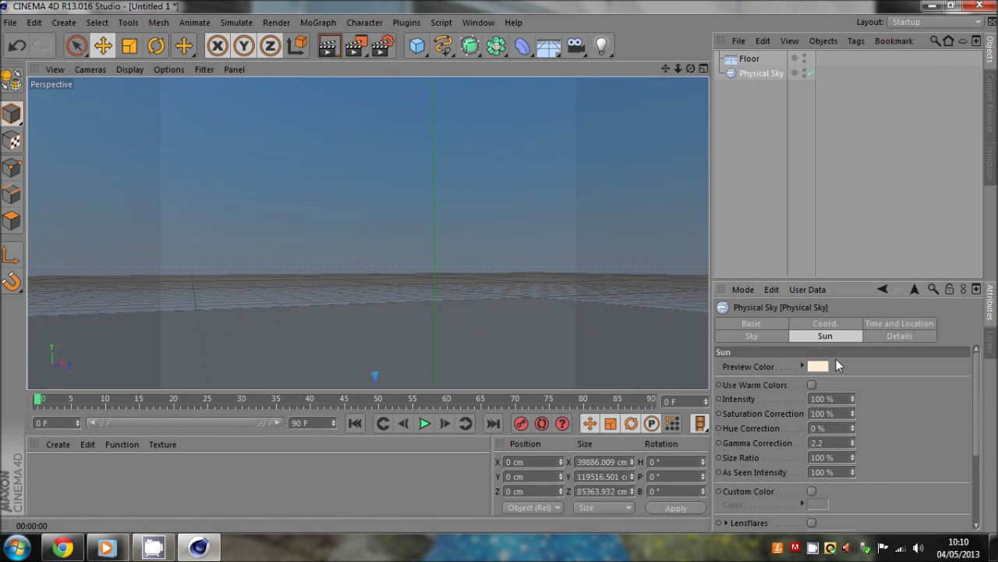
pyautogui.click(819, 366)
pyautogui.click(832, 310)
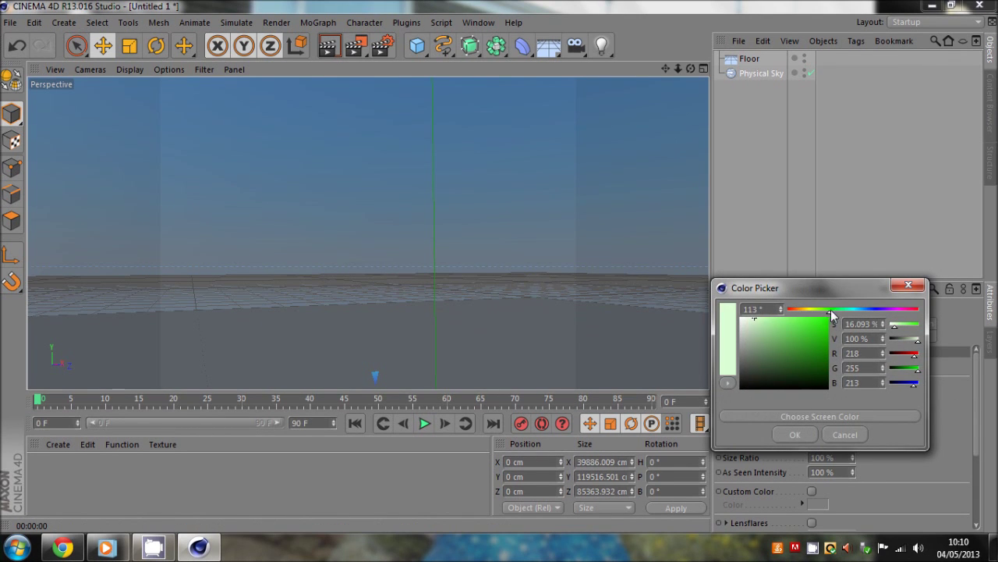
pyautogui.click(787, 430)
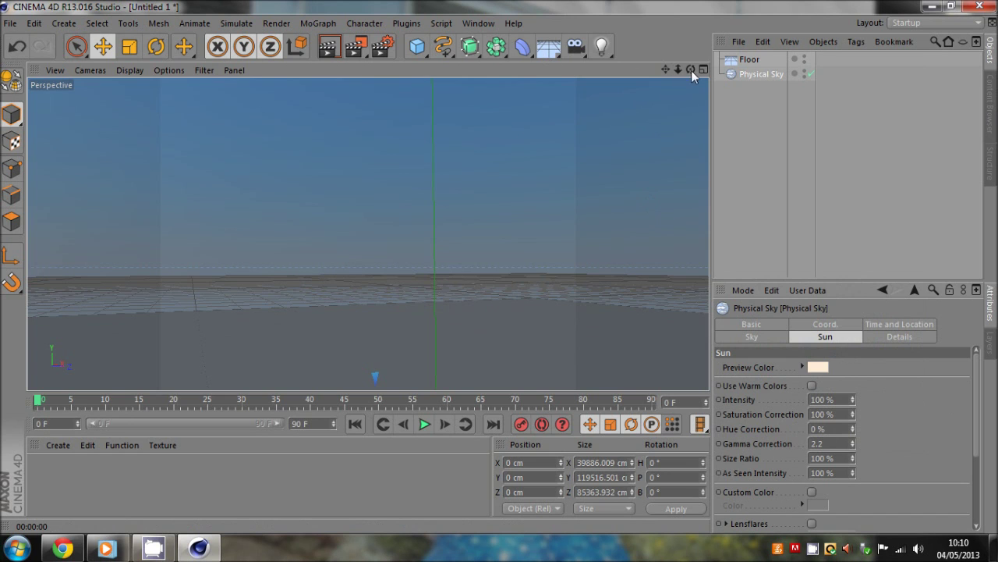
pyautogui.moveTo(692, 70); pyautogui.dragTo(364, 77)
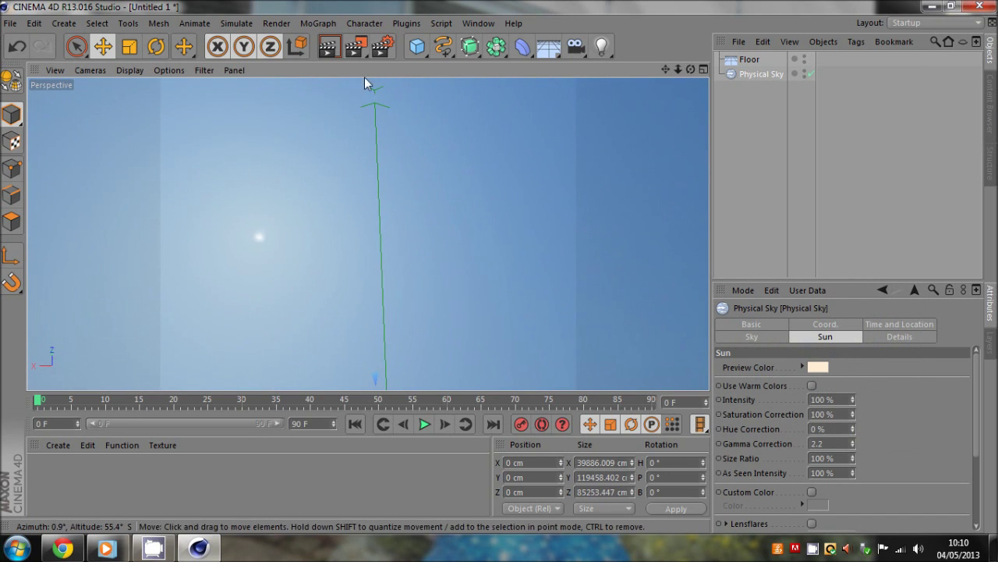
pyautogui.click(329, 49)
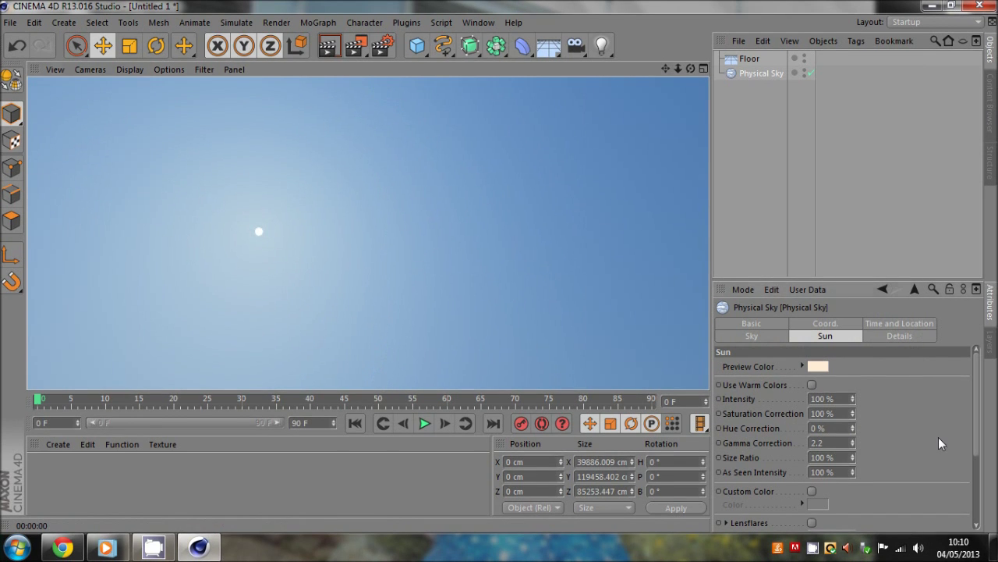
# Step: Try to change the sun's preview color to teal with a hue of 174° and look through the remaining sun settings
pyautogui.click(817, 365)
pyautogui.click(852, 311)
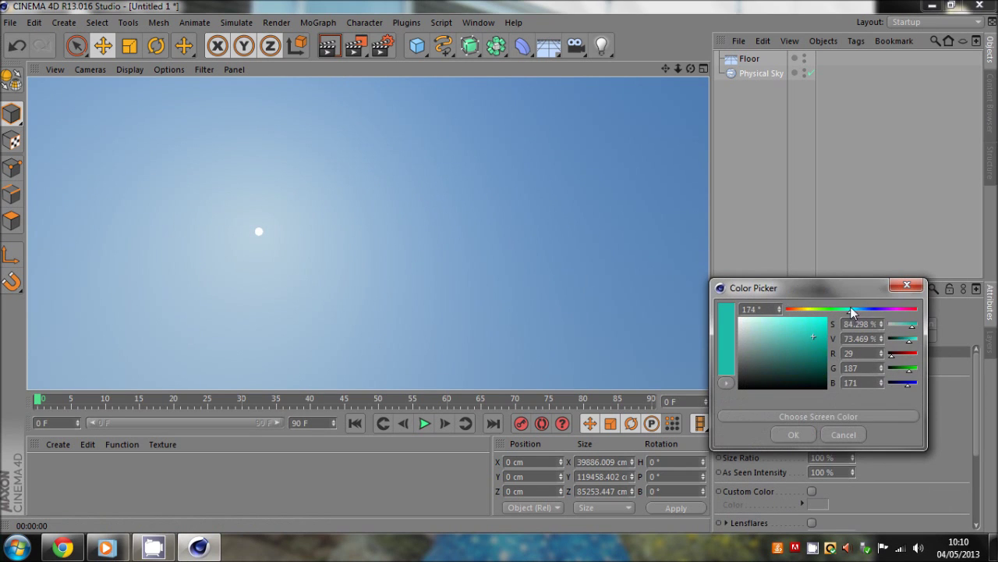
pyautogui.click(795, 434)
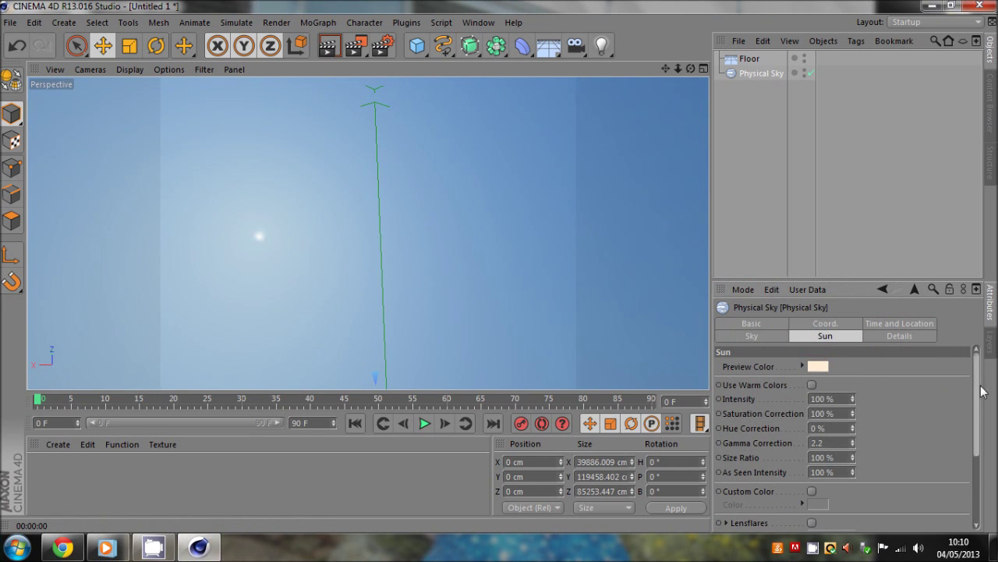
pyautogui.moveTo(979, 385); pyautogui.dragTo(980, 461)
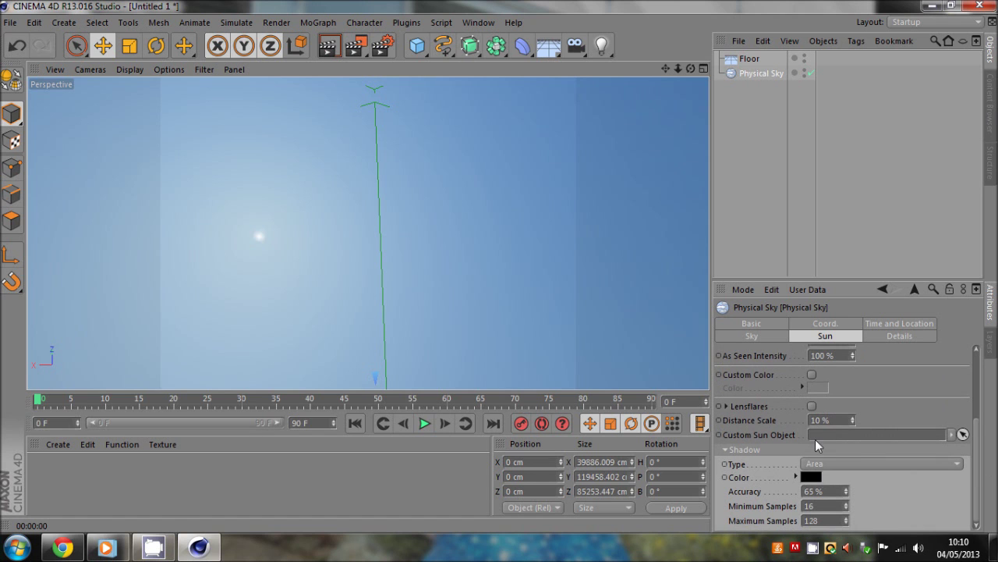
# Step: Add a 200 cm cube to the scene and render it from slightly above to check its shadow
pyautogui.keyDown('alt'); pyautogui.moveTo(561, 250); pyautogui.dragTo(501, 269); pyautogui.keyUp('alt')
pyautogui.click(418, 46)
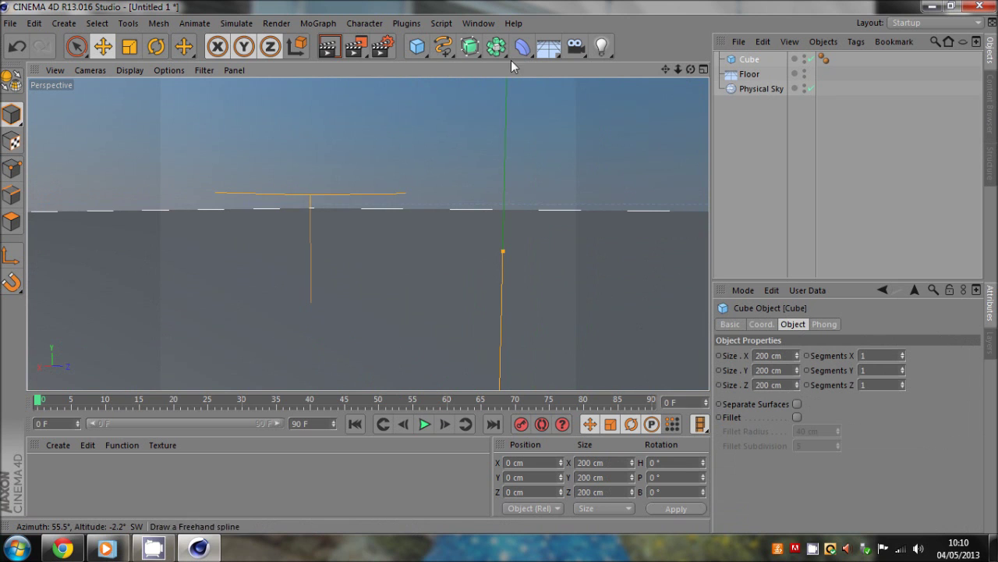
pyautogui.scroll(-5, 499, 268)
pyautogui.moveTo(499, 267); pyautogui.dragTo(503, 266)
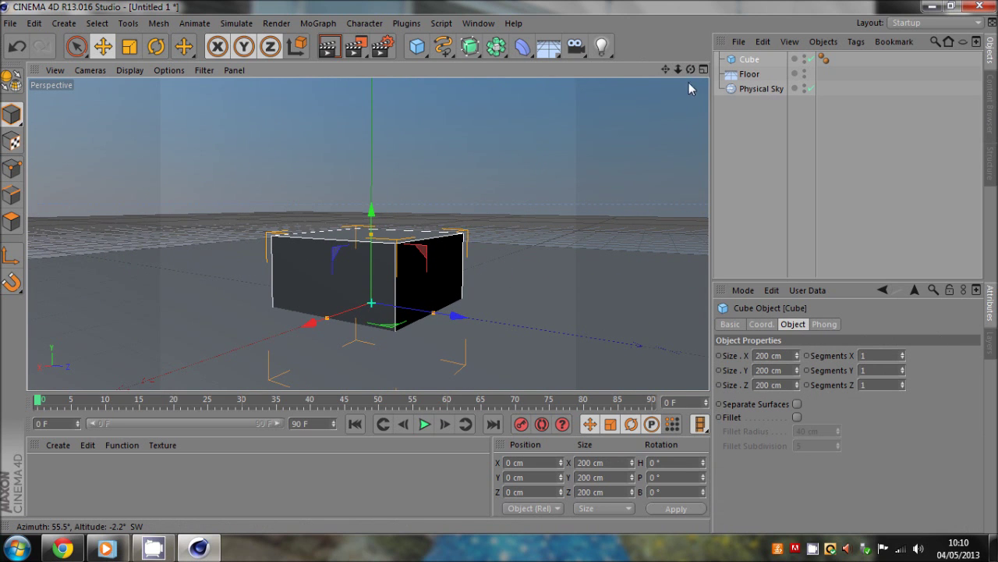
pyautogui.moveTo(689, 74); pyautogui.dragTo(499, 267)
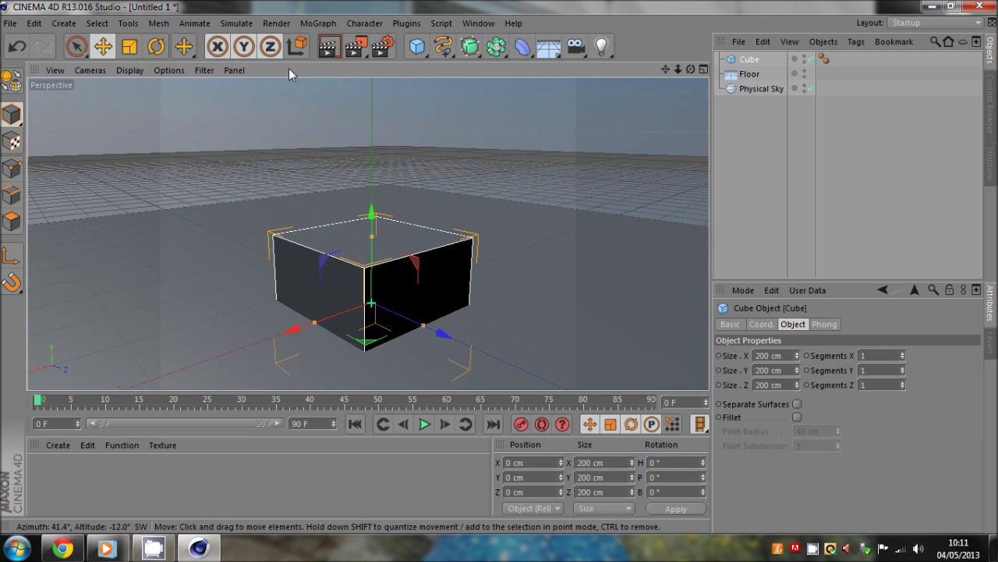
pyautogui.click(328, 52)
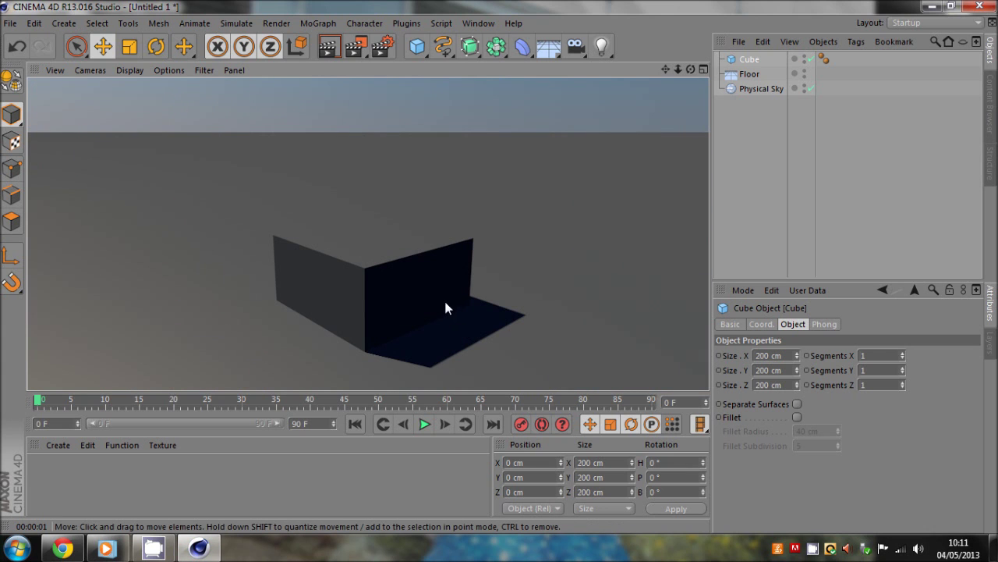
# Step: Try adding a light with Shadow Maps (Soft) shadows and delete the light
pyautogui.click(762, 88)
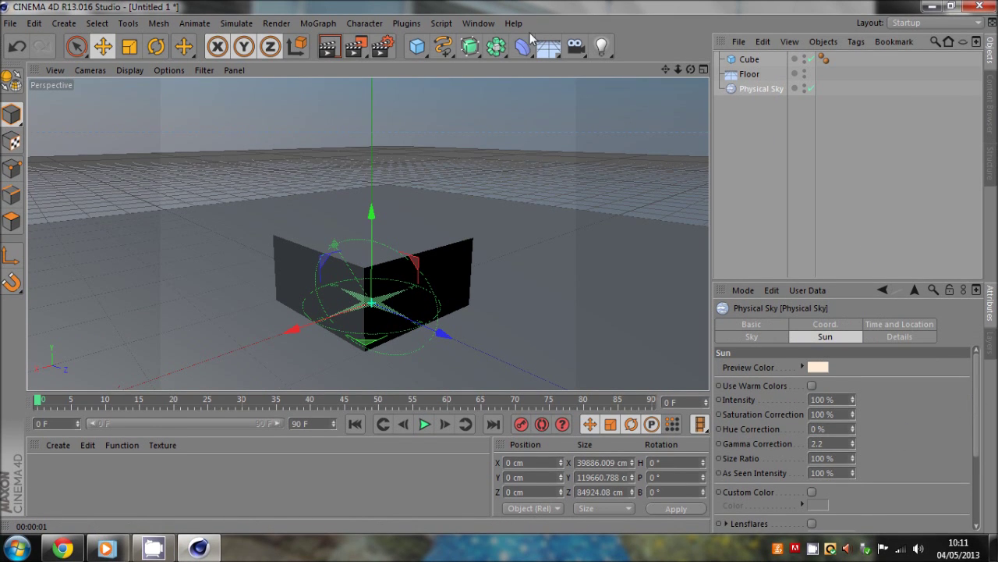
pyautogui.click(602, 48)
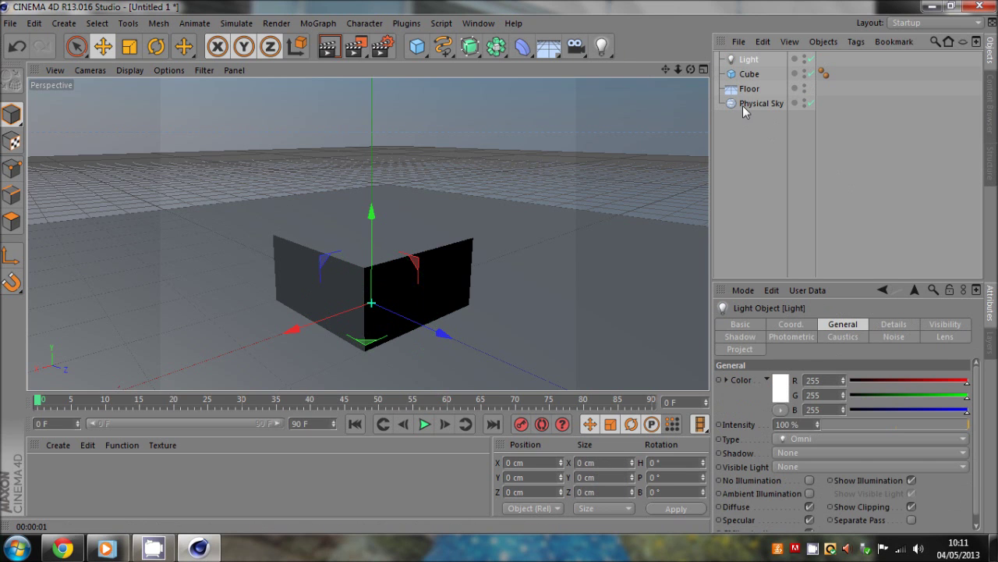
pyautogui.click(799, 453)
pyautogui.click(803, 479)
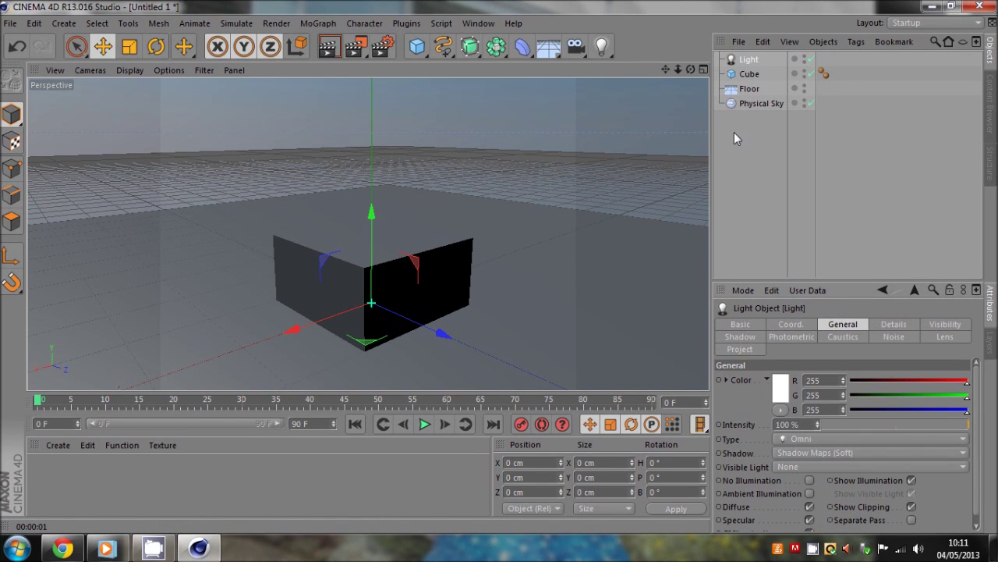
pyautogui.click(741, 337)
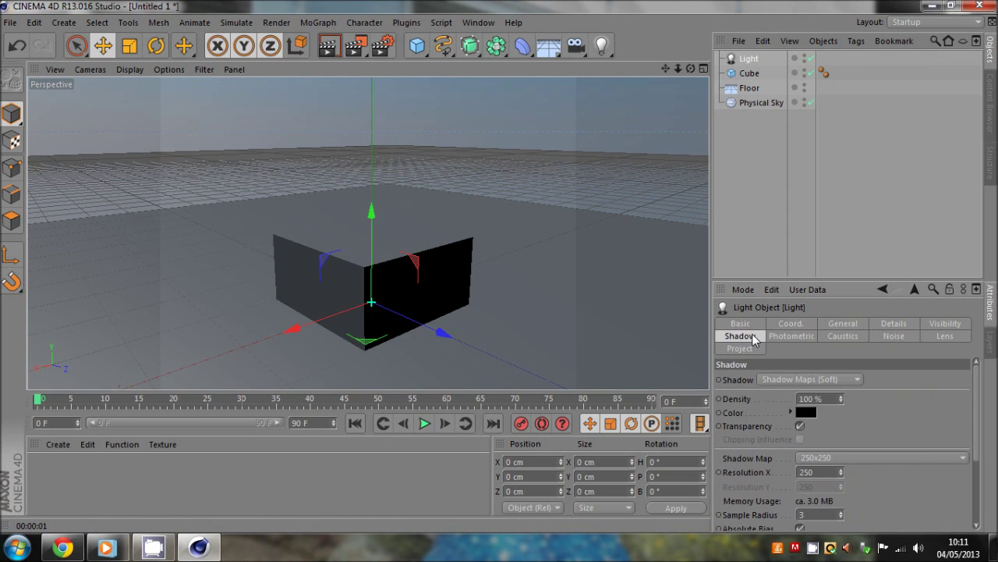
pyautogui.click(745, 61)
pyautogui.press('Delete')
# Step: Try a dark grey shadow color with a value of 25.51% for the Physical Sky's sun and render the view
pyautogui.click(754, 88)
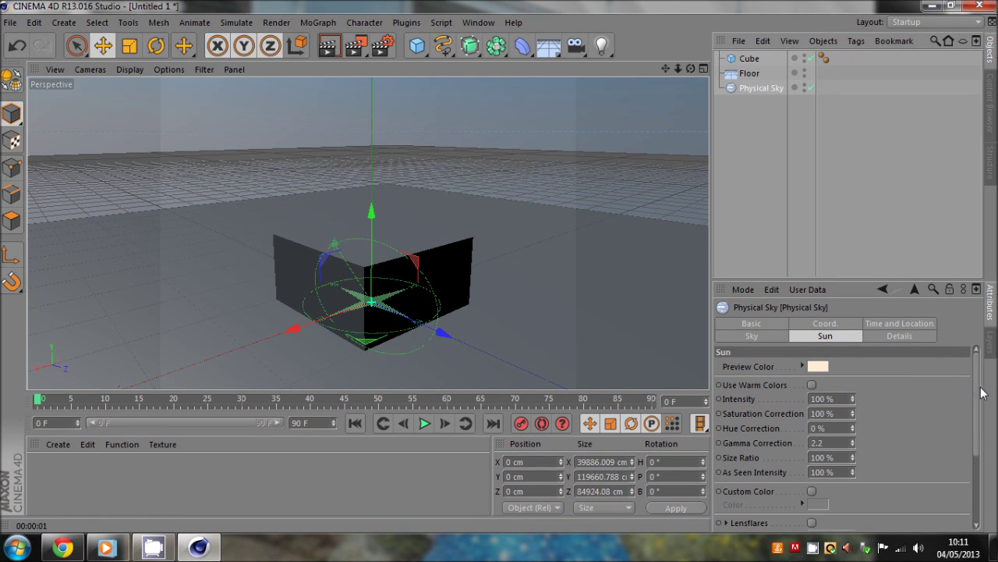
pyautogui.scroll(-4, 809, 484)
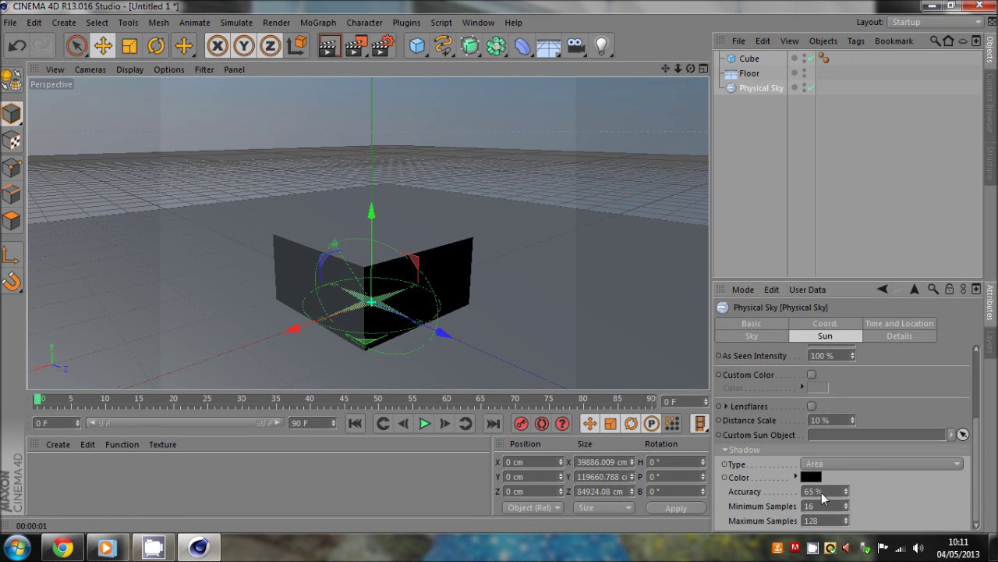
pyautogui.click(810, 475)
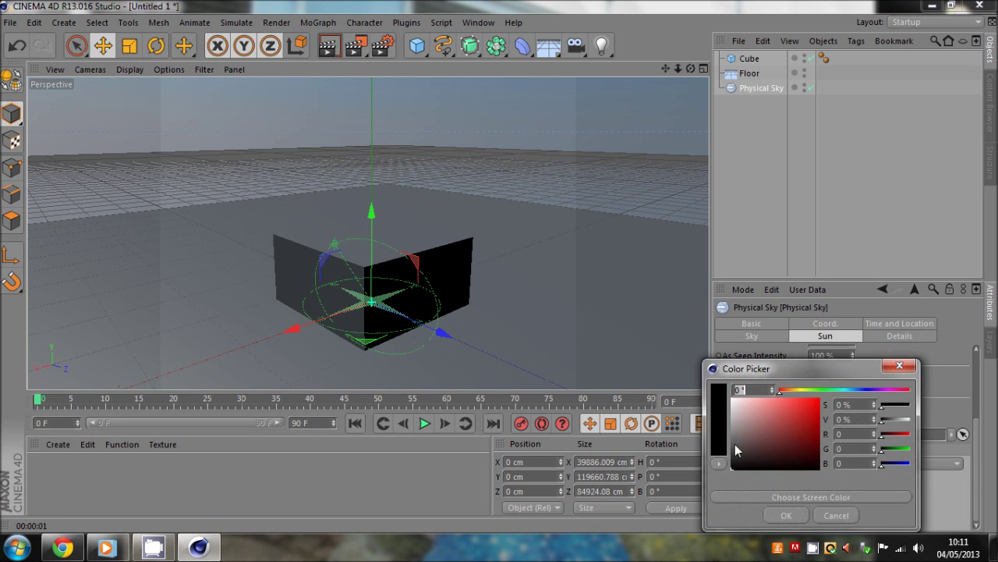
pyautogui.moveTo(780, 368); pyautogui.dragTo(790, 309)
pyautogui.moveTo(743, 407); pyautogui.dragTo(727, 392)
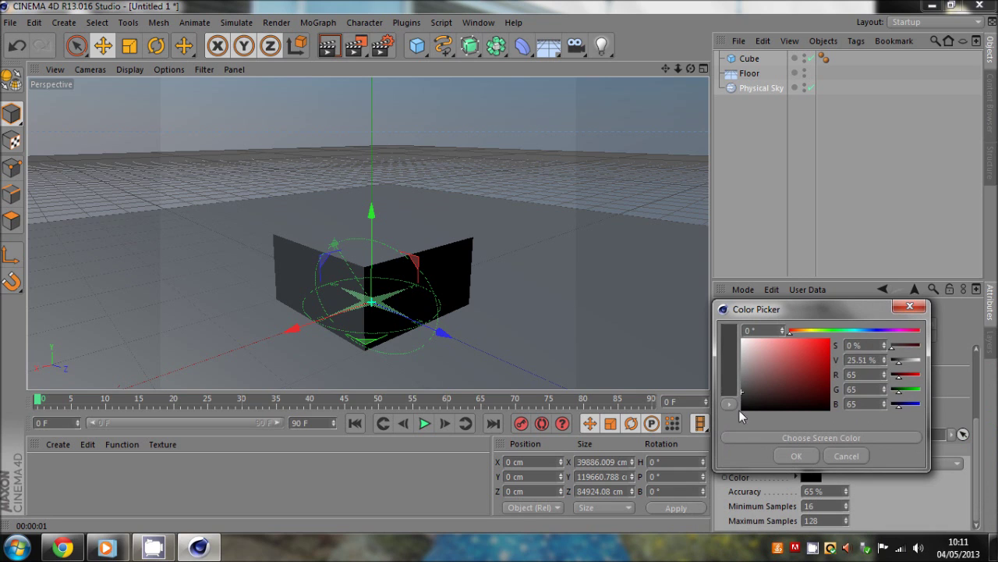
pyautogui.click(783, 458)
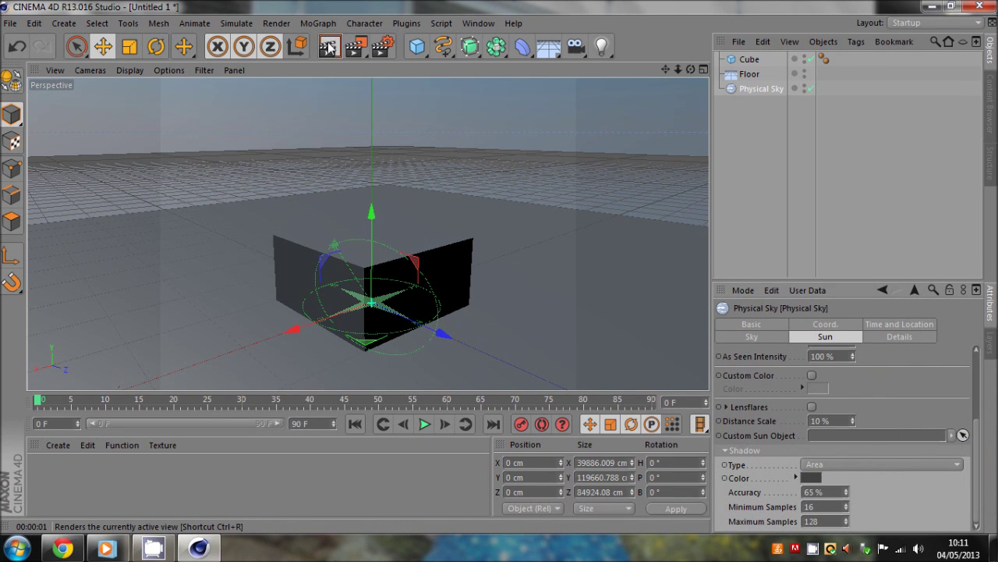
pyautogui.click(329, 47)
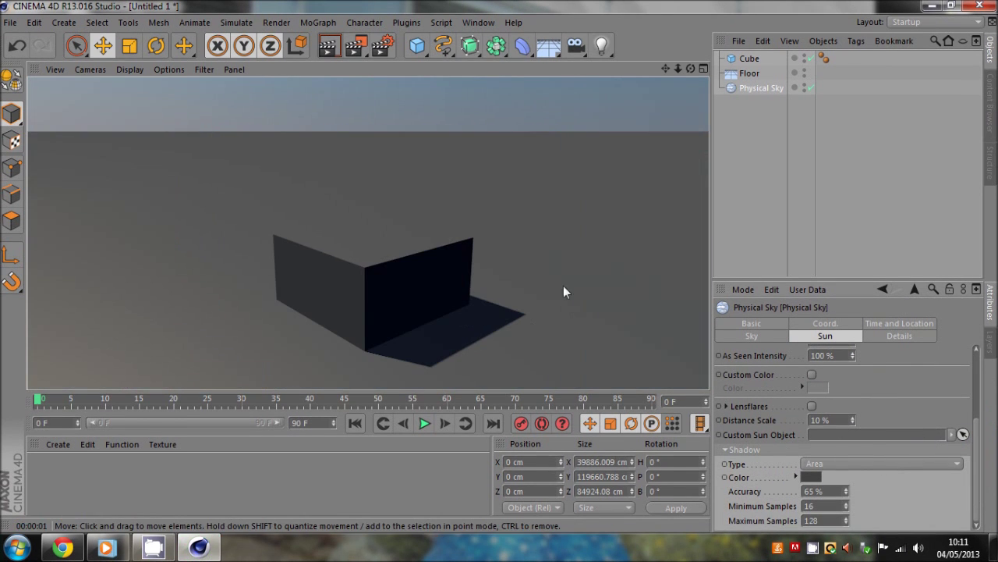
# Step: Try a lighter grey sun shadow color with a value of 67.347% and render the view
pyautogui.click(809, 476)
pyautogui.moveTo(746, 426); pyautogui.dragTo(725, 421)
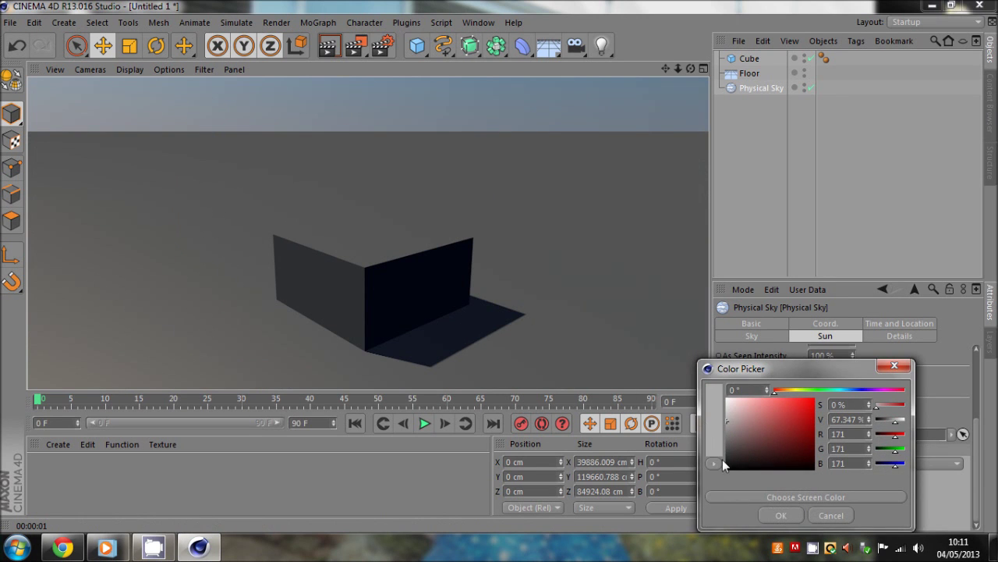
pyautogui.click(781, 515)
pyautogui.click(328, 48)
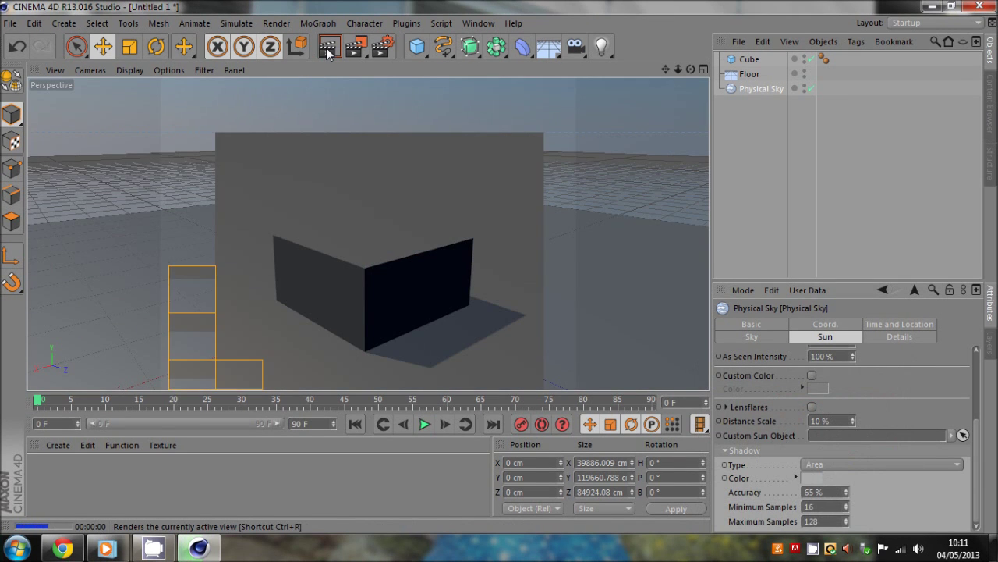
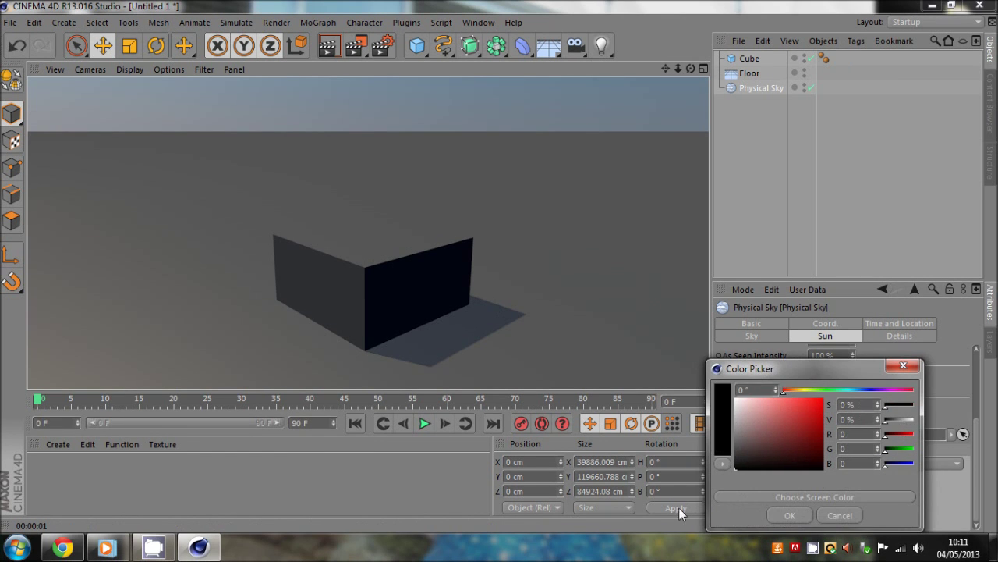
# Step: Set the sun's shadow color back to black and render the view
pyautogui.click(806, 515)
pyautogui.click(331, 48)
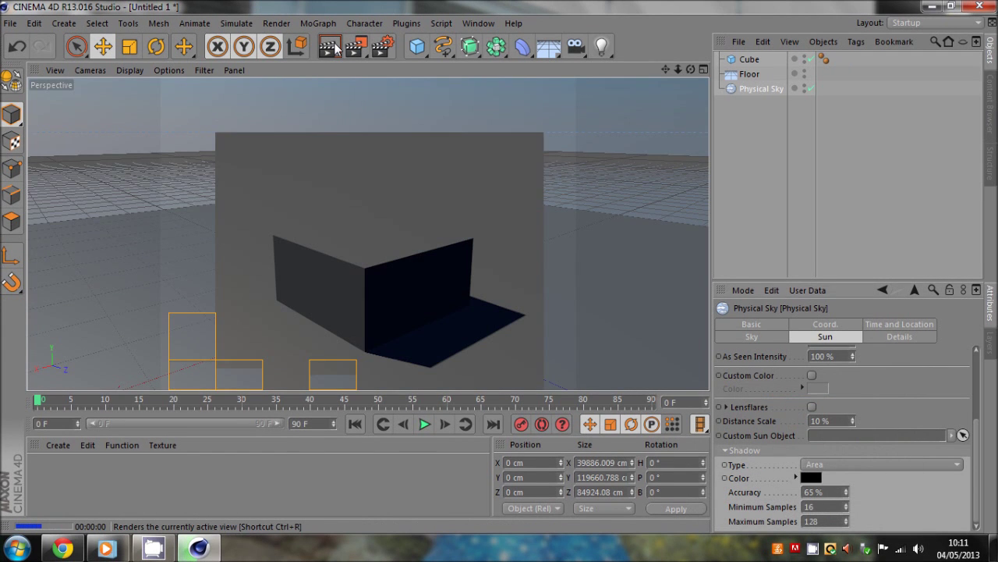
pyautogui.click(827, 154)
# Step: Look through the Physical Sky's Details settings and the optional sky elements in its Basic properties
pyautogui.click(752, 87)
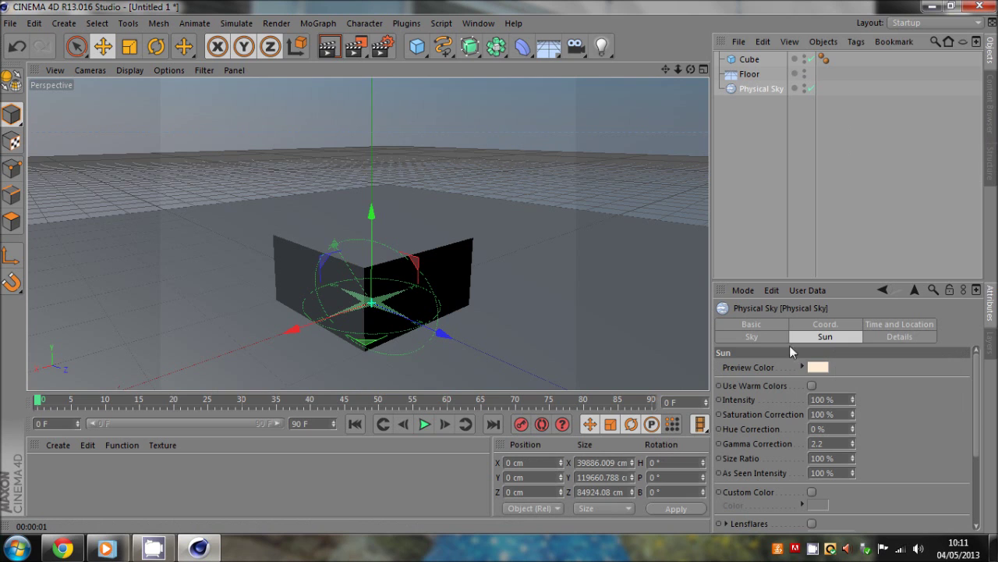
pyautogui.click(897, 335)
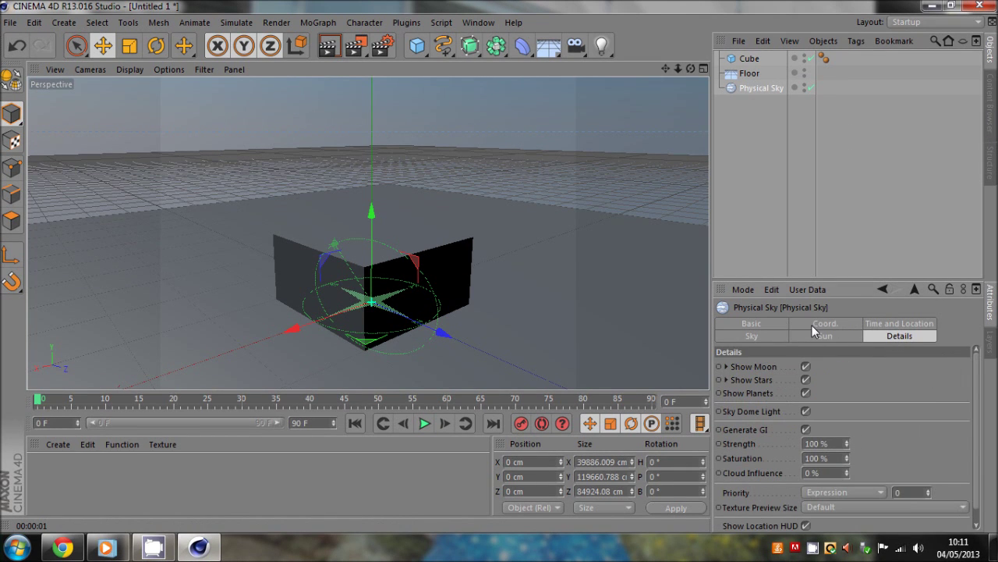
pyautogui.click(758, 324)
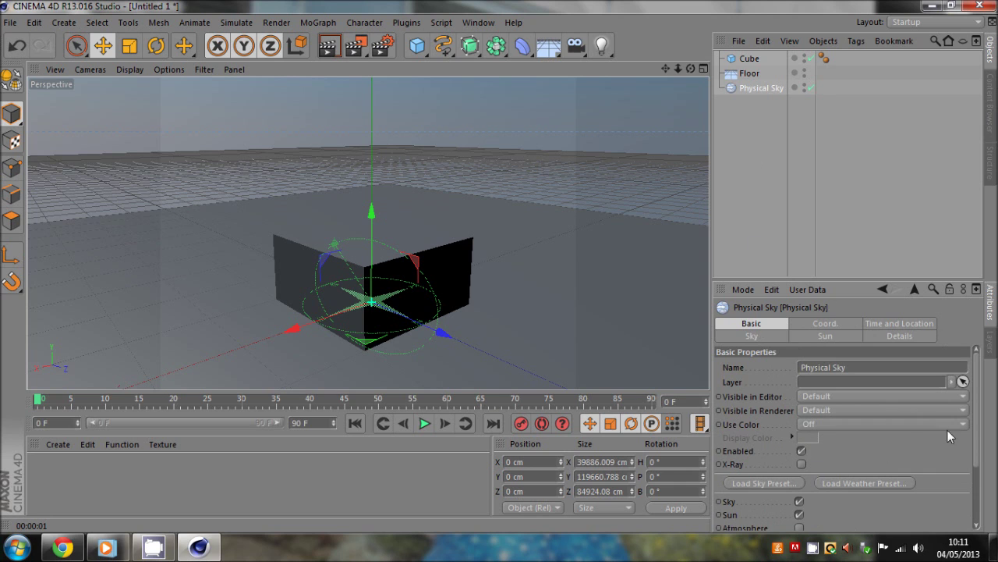
pyautogui.scroll(-3, 979, 410)
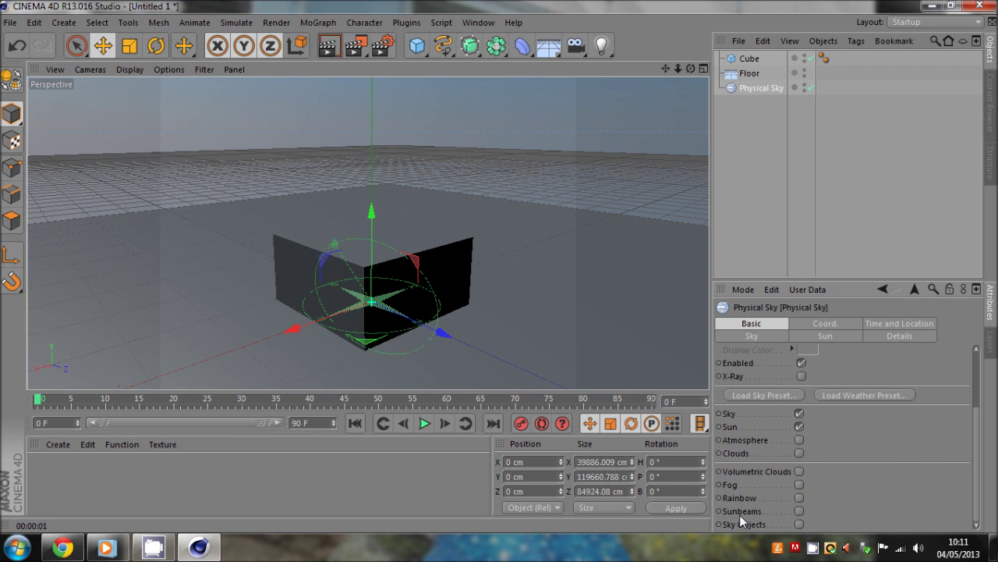
# Step: Delete the cube and frame the perspective view on the sky above the horizon
pyautogui.click(743, 73)
pyautogui.click(742, 62)
pyautogui.press('Delete')
pyautogui.moveTo(690, 69); pyautogui.dragTo(666, 134)
pyautogui.click(751, 61)
pyautogui.click(750, 159)
pyautogui.moveTo(665, 70)
pyautogui.mouseDown()
pyautogui.moveTo(499, 269)
pyautogui.moveTo(670, 83)
pyautogui.mouseUp()
# Step: Enable Clouds for the Physical Sky, toggling them off and on again to compare the sky
pyautogui.click(742, 72)
pyautogui.scroll(-3, 971, 424)
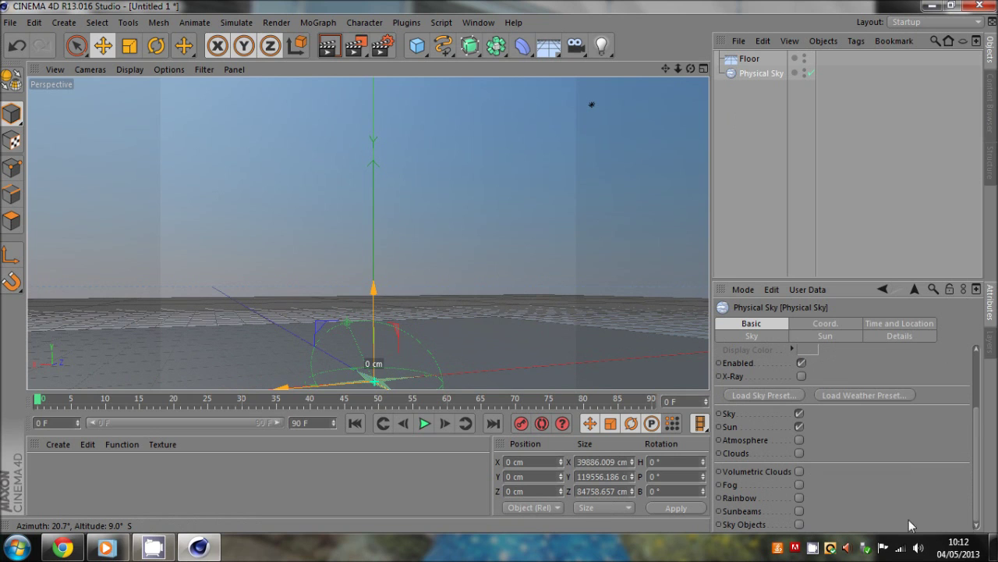
pyautogui.click(799, 453)
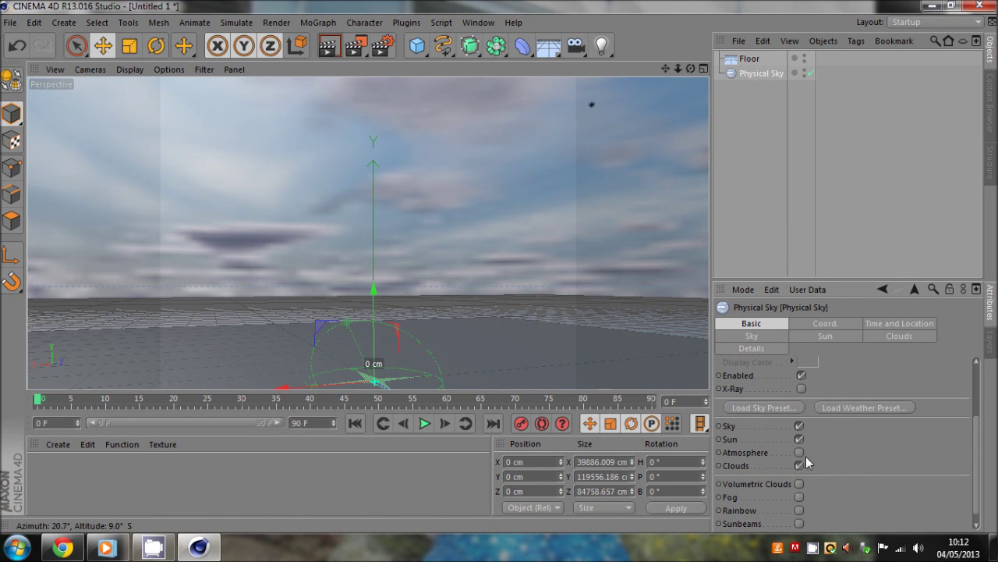
pyautogui.click(800, 464)
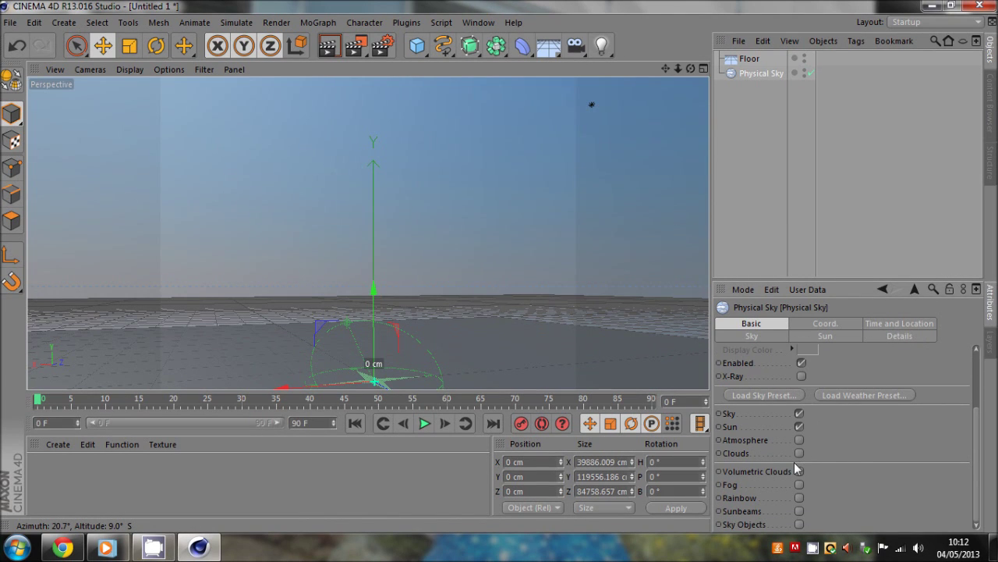
pyautogui.click(800, 454)
# Step: Set the noise of cloud Layer 1 to Luka and collapse the layer's settings
pyautogui.click(901, 337)
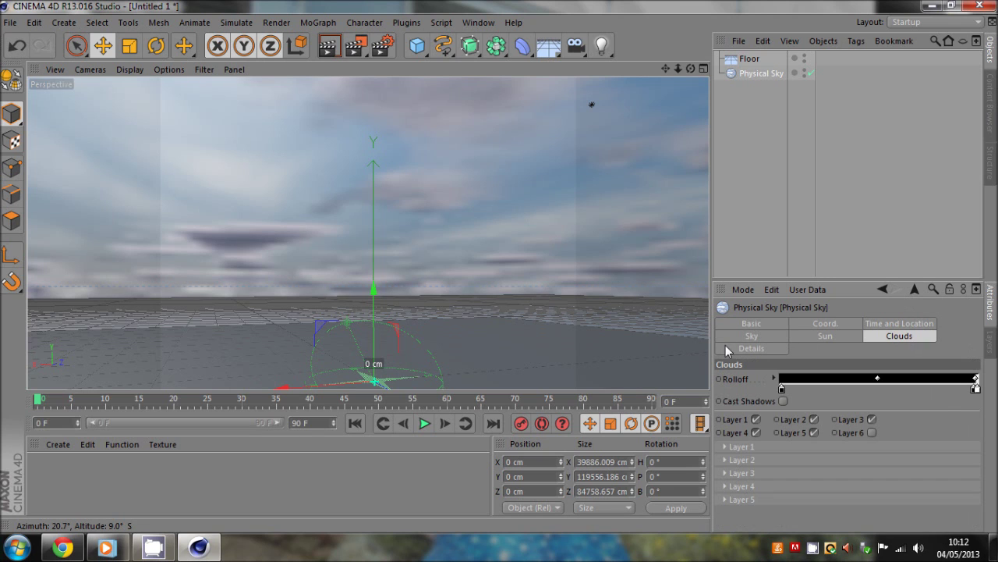
pyautogui.click(725, 446)
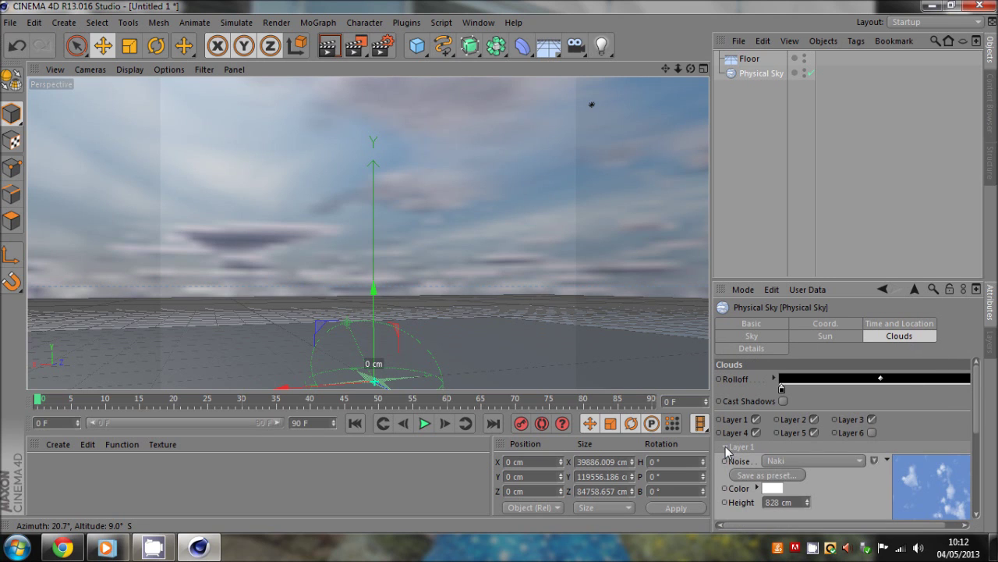
pyautogui.moveTo(981, 407); pyautogui.dragTo(981, 433)
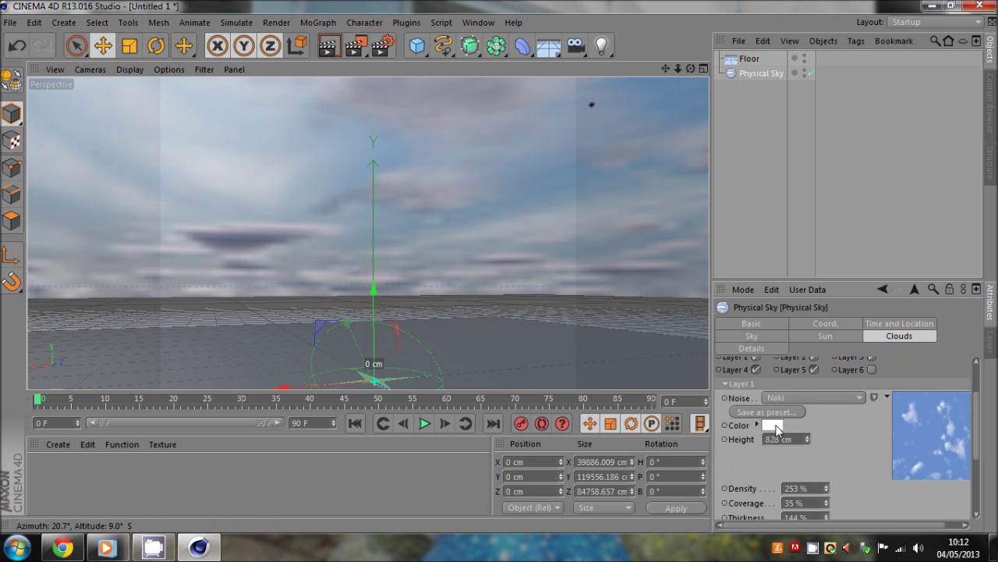
pyautogui.click(825, 399)
pyautogui.click(824, 238)
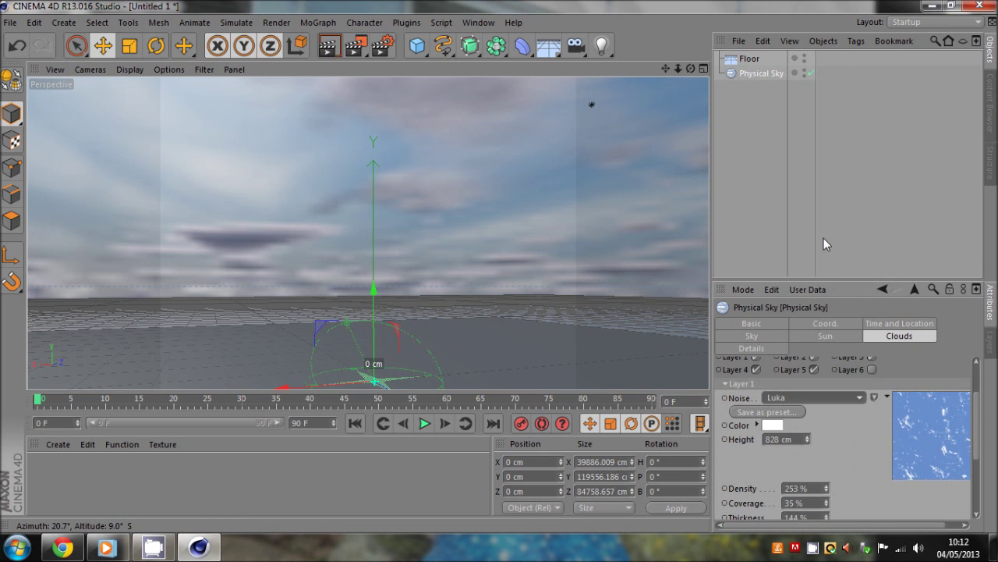
pyautogui.click(840, 398)
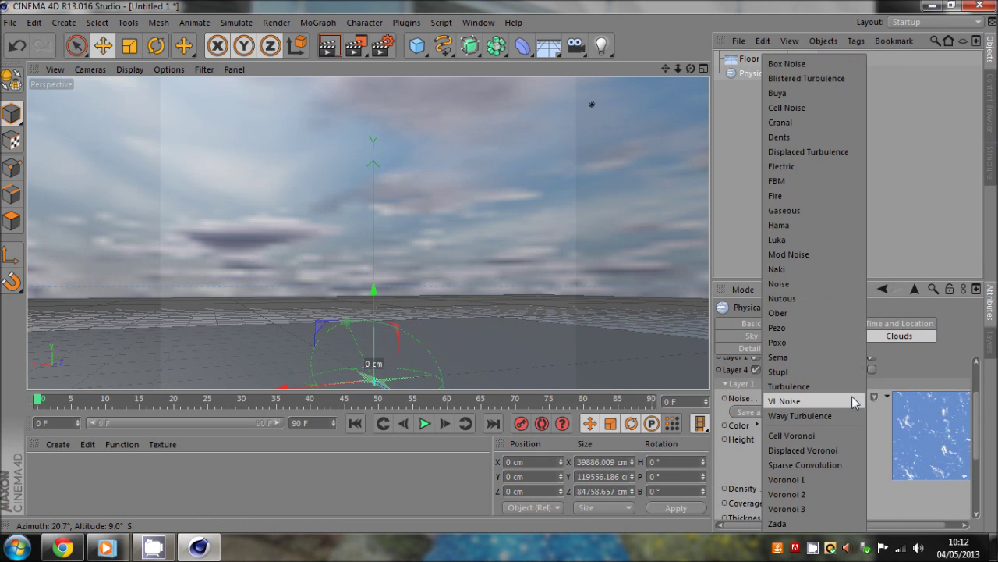
pyautogui.click(725, 385)
pyautogui.click(725, 385)
# Step: Try Sema as the noise for cloud Layer 3 and render the view
pyautogui.click(725, 471)
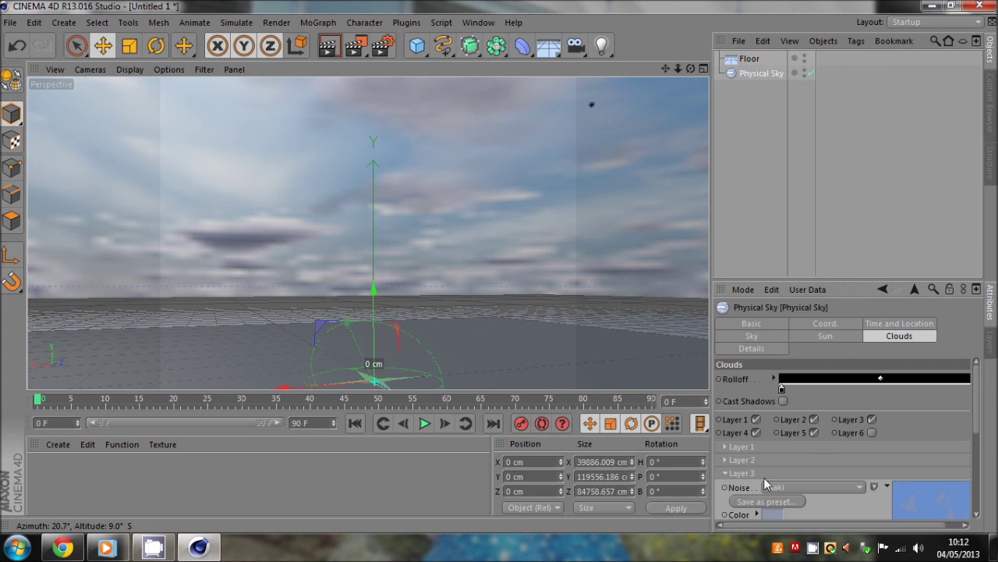
pyautogui.click(780, 487)
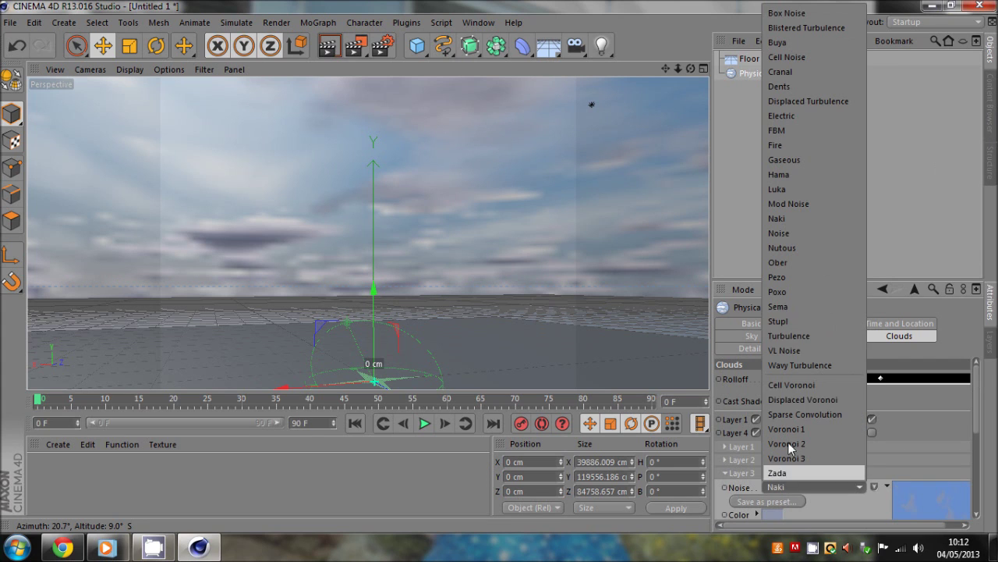
pyautogui.click(804, 306)
pyautogui.click(320, 55)
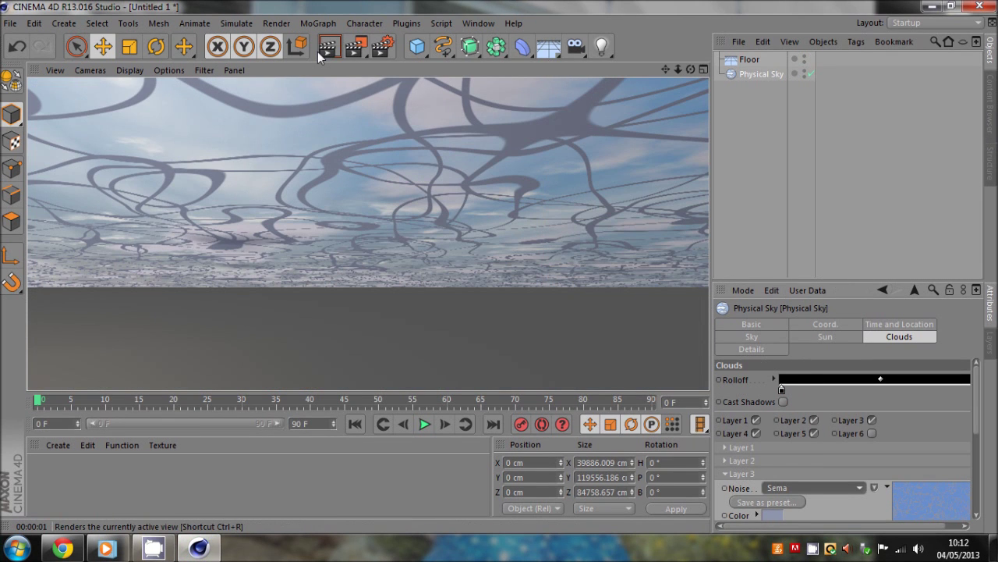
# Step: Set the noise of cloud Layer 3 to Hama and render the view
pyautogui.click(830, 488)
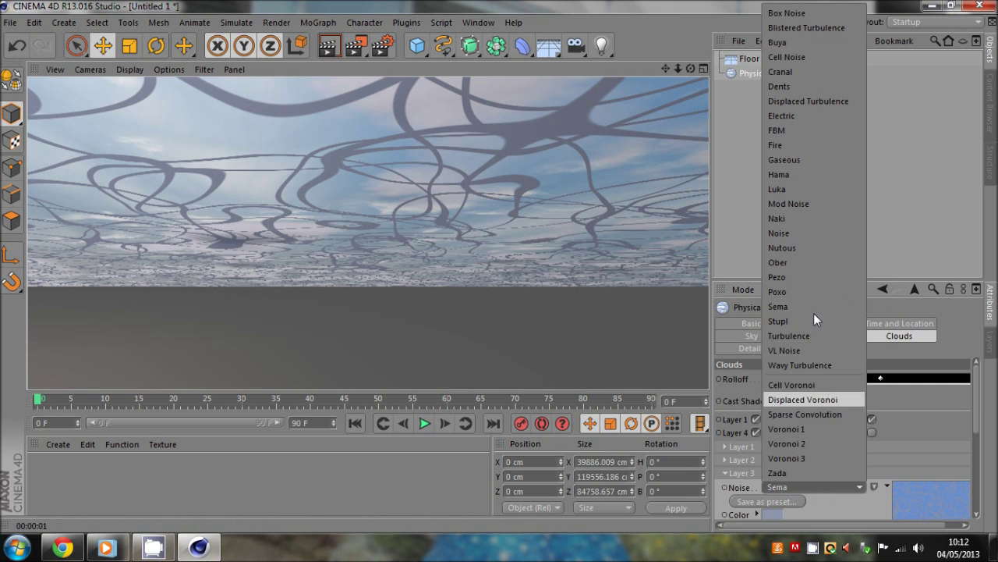
pyautogui.click(791, 173)
pyautogui.click(328, 48)
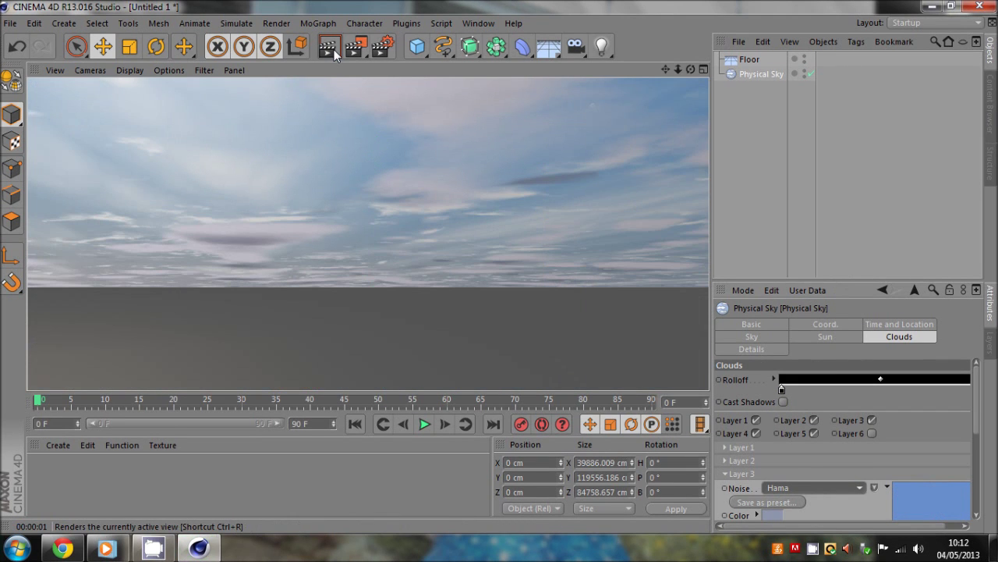
# Step: Disable cloud Layers 5 and 1, toggle Layers 2, 3 and 4 off and on to compare, and render the view
pyautogui.click(725, 474)
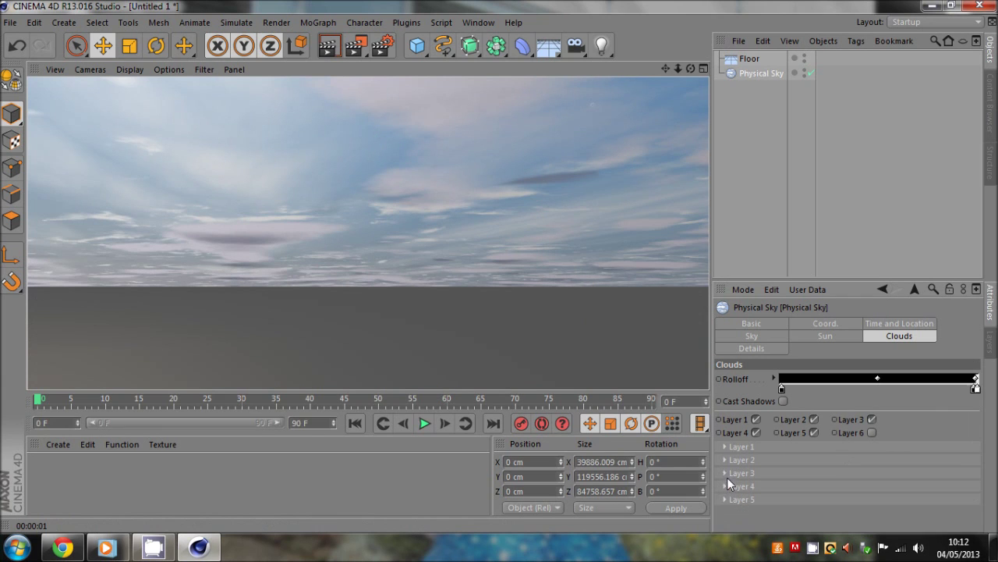
pyautogui.click(814, 432)
pyautogui.click(756, 432)
pyautogui.click(814, 420)
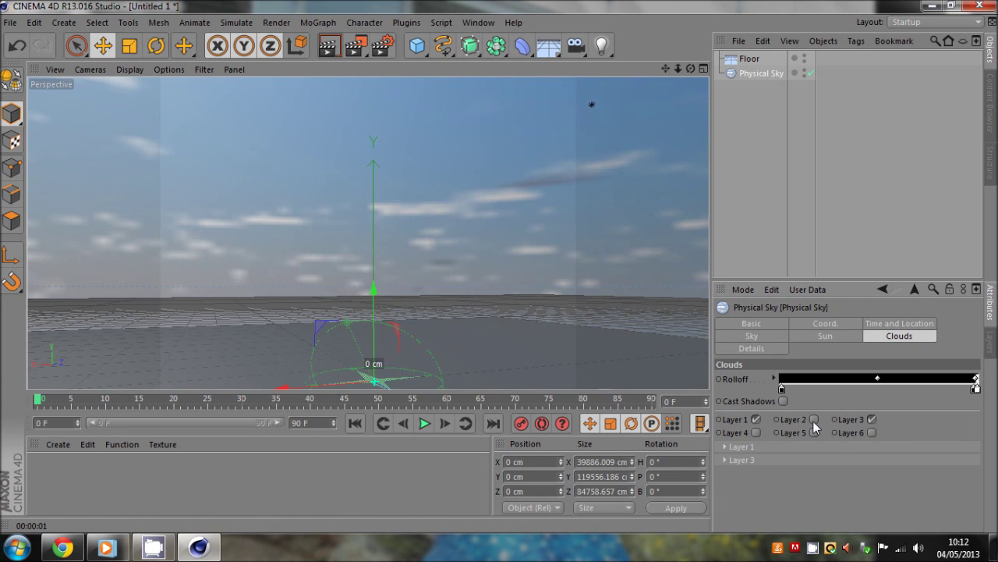
pyautogui.click(814, 420)
pyautogui.click(755, 432)
pyautogui.click(872, 419)
pyautogui.click(872, 419)
pyautogui.click(755, 419)
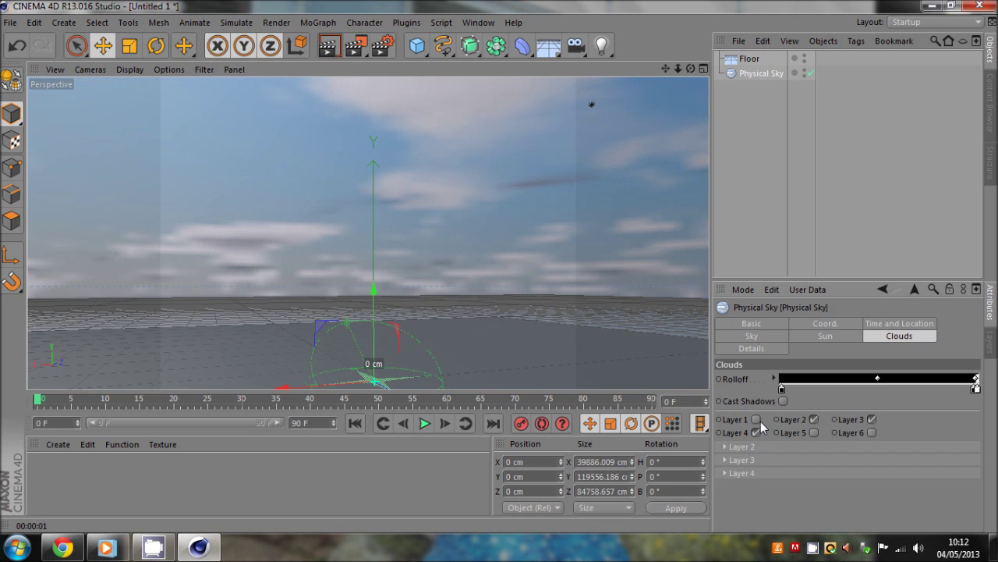
pyautogui.click(329, 47)
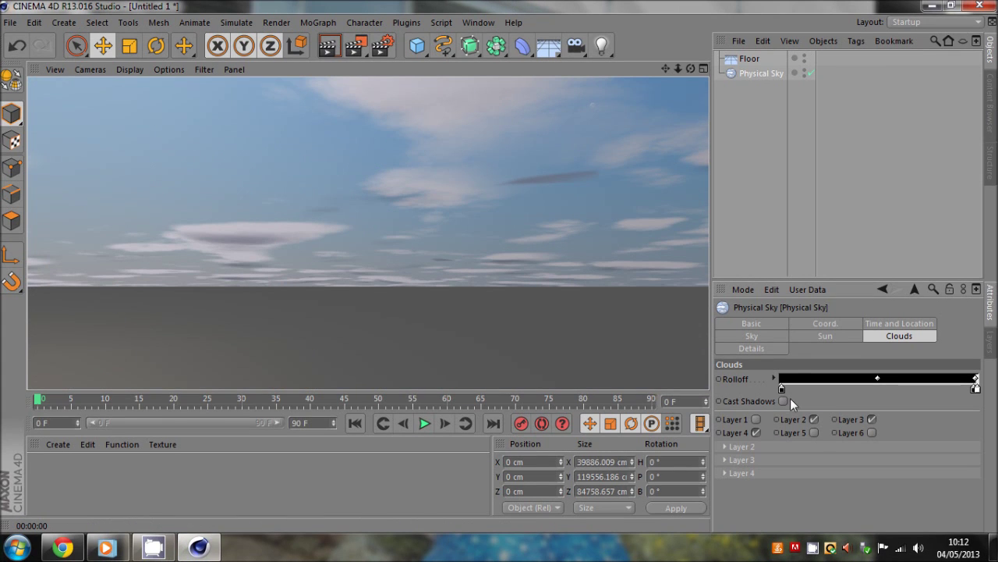
# Step: Enable Fog for the Physical Sky and open the fog settings
pyautogui.click(754, 323)
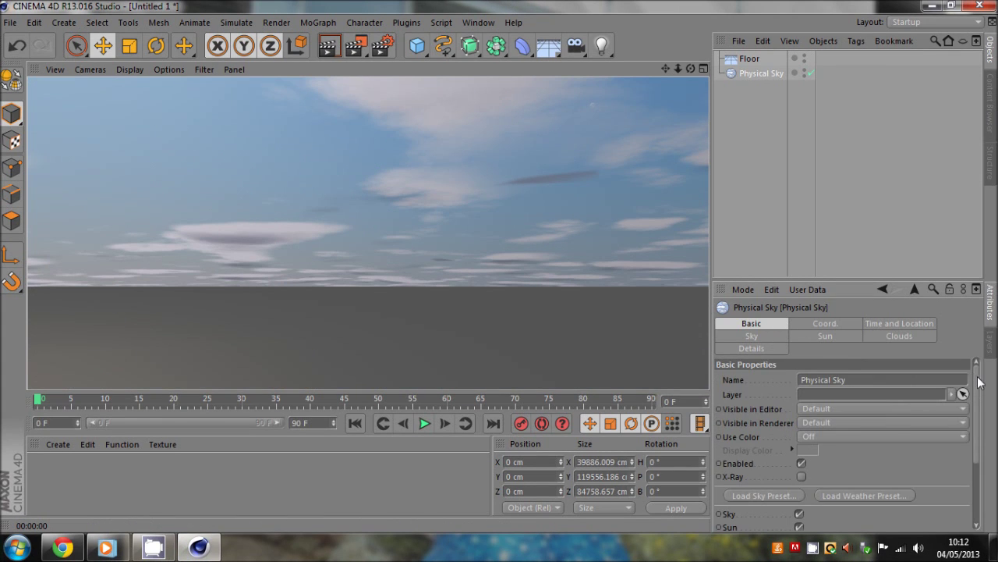
pyautogui.scroll(-4, 897, 448)
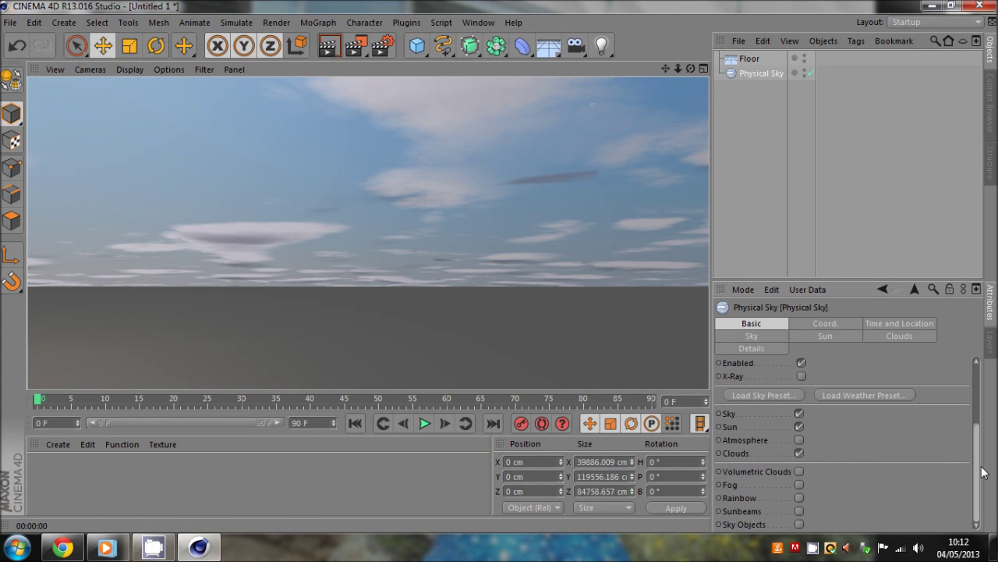
pyautogui.click(799, 484)
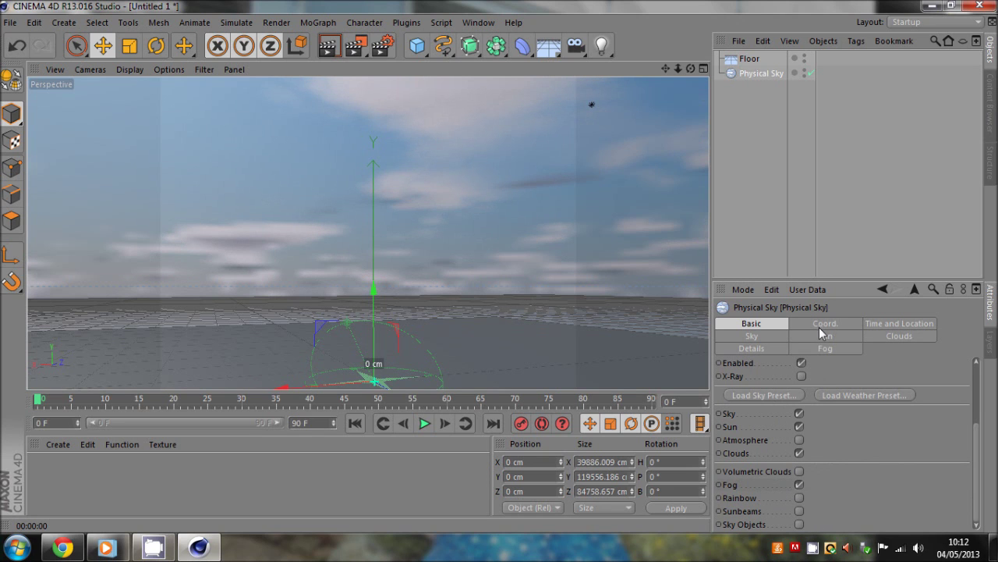
pyautogui.click(825, 349)
pyautogui.scroll(3, 982, 439)
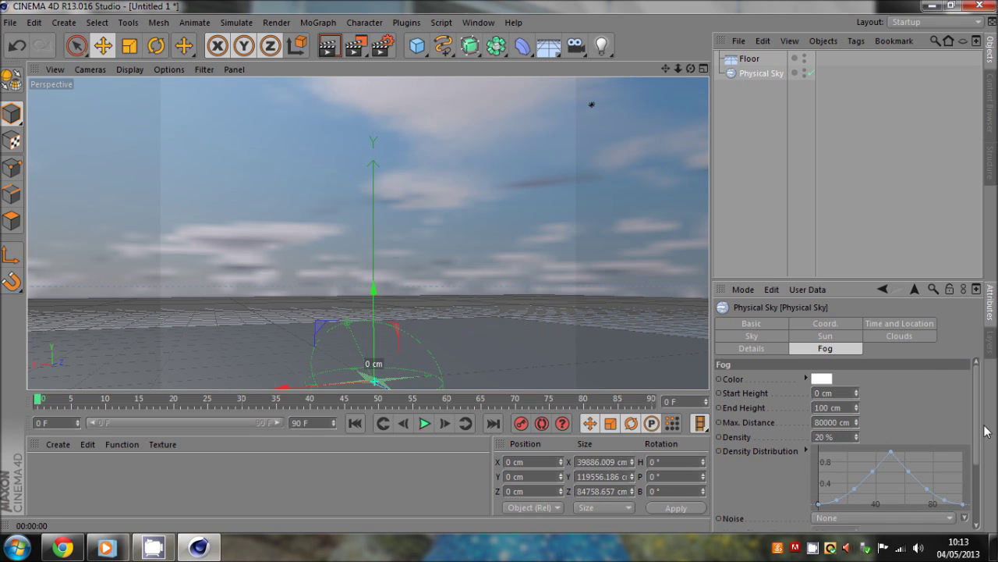
# Step: Set the fog noise of the Physical Sky to Ober and render the view
pyautogui.scroll(-1, 952, 456)
pyautogui.click(852, 490)
pyautogui.click(819, 312)
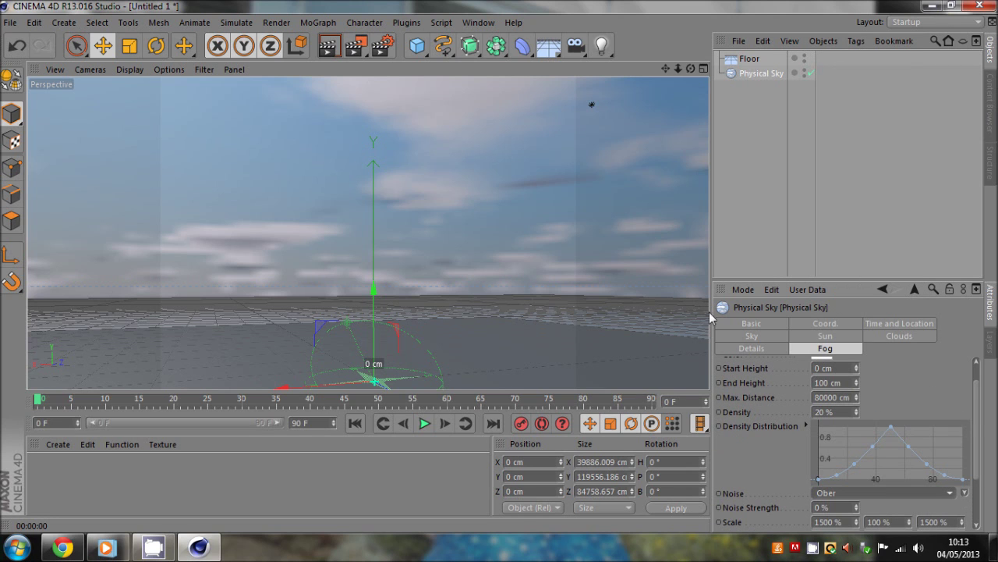
pyautogui.click(329, 48)
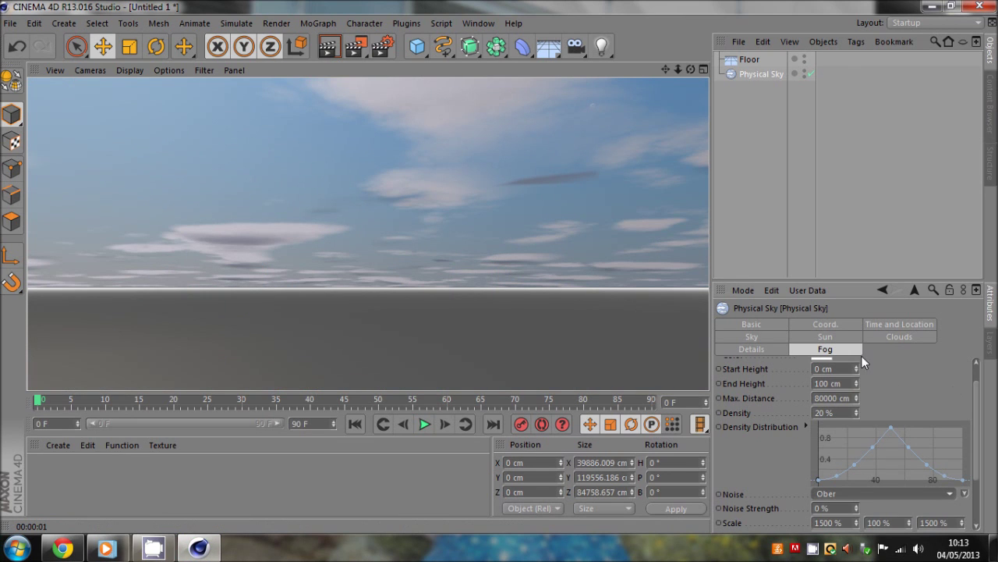
# Step: Disable Fog and enable Atmosphere for the Physical Sky, and render the view
pyautogui.moveTo(976, 414); pyautogui.dragTo(979, 380)
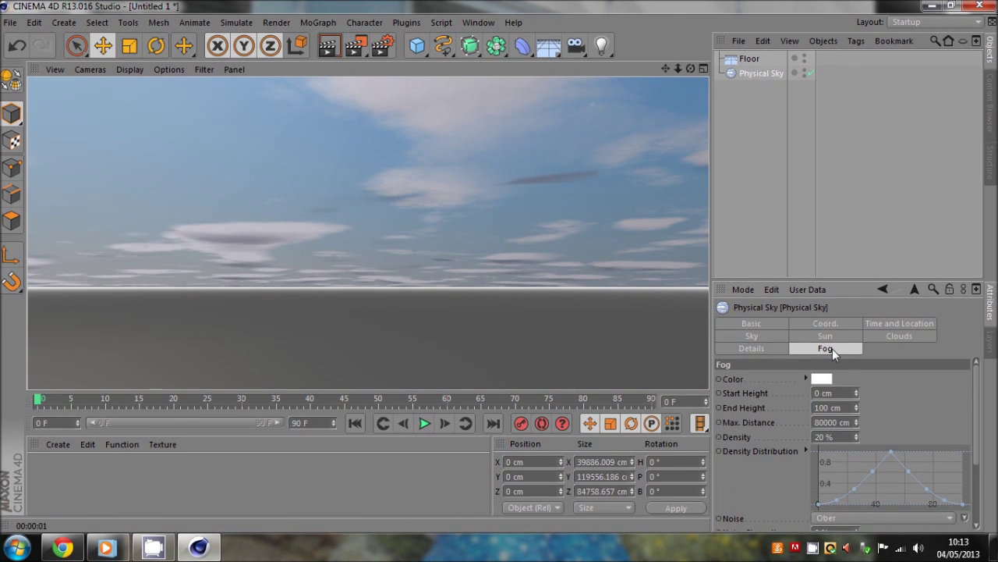
pyautogui.click(764, 323)
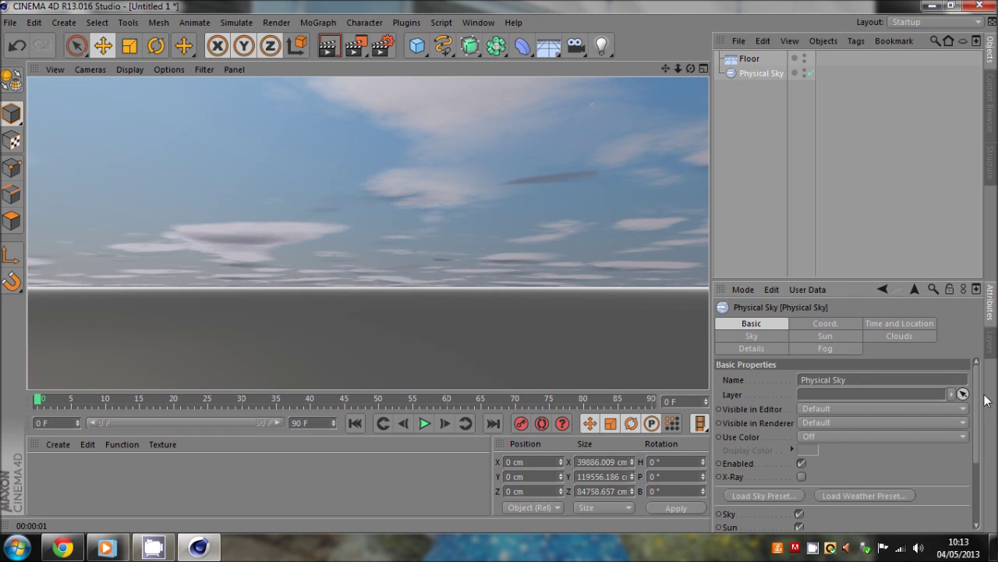
pyautogui.scroll(-3, 965, 468)
pyautogui.click(799, 440)
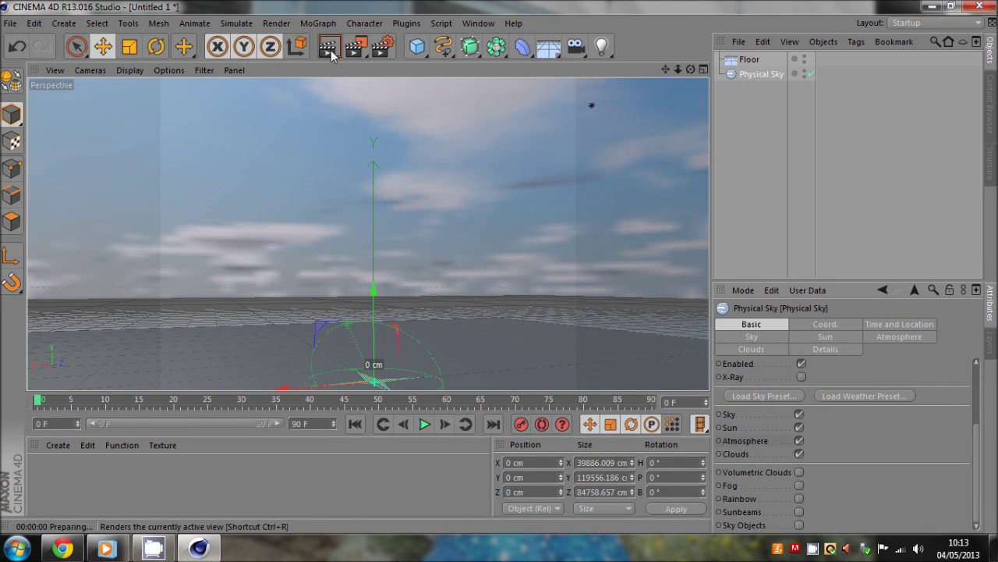
pyautogui.click(330, 51)
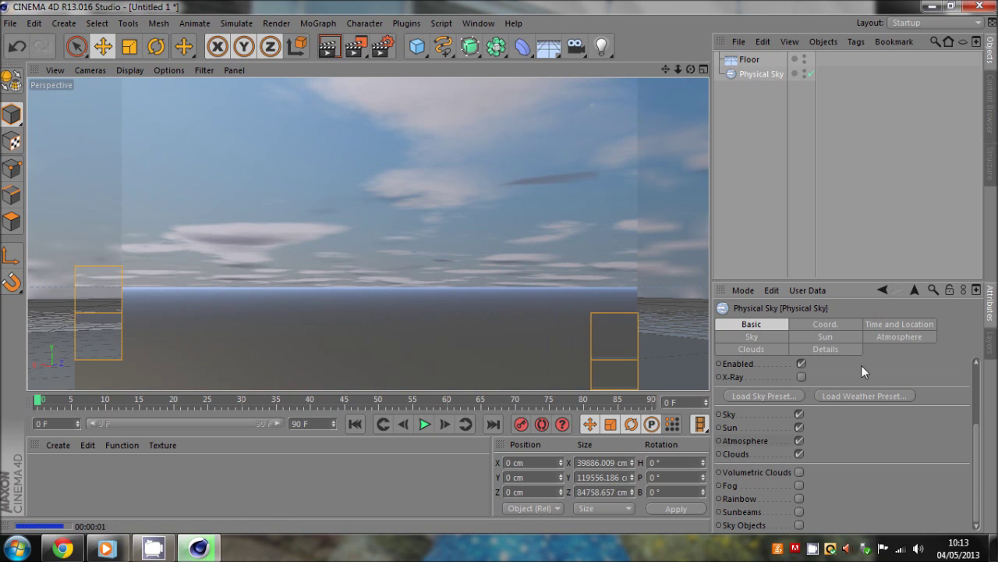
# Step: Try an Atmosphere intensity of 20 % and render the view
pyautogui.click(898, 337)
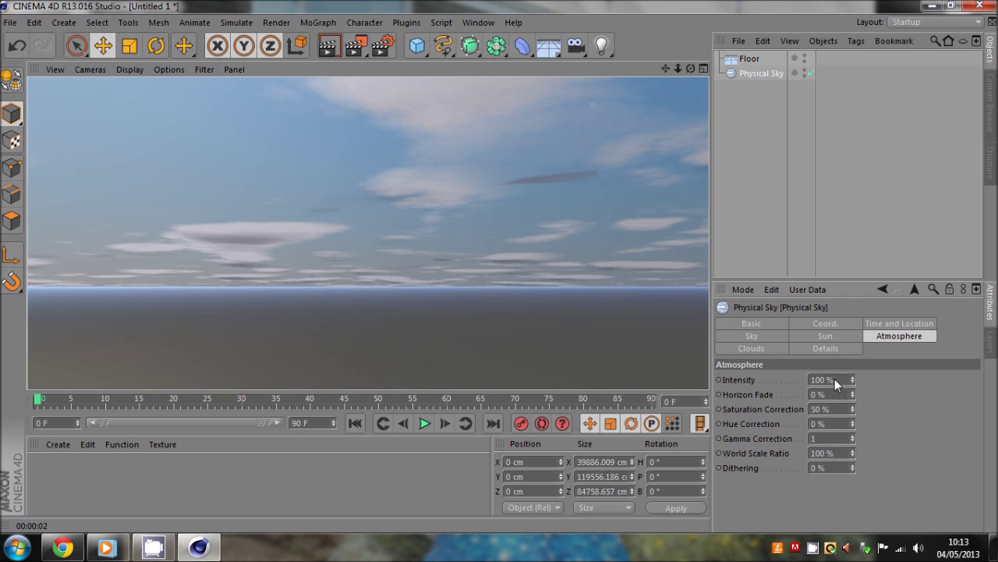
pyautogui.write('20')
pyautogui.press('Return')
pyautogui.click(328, 51)
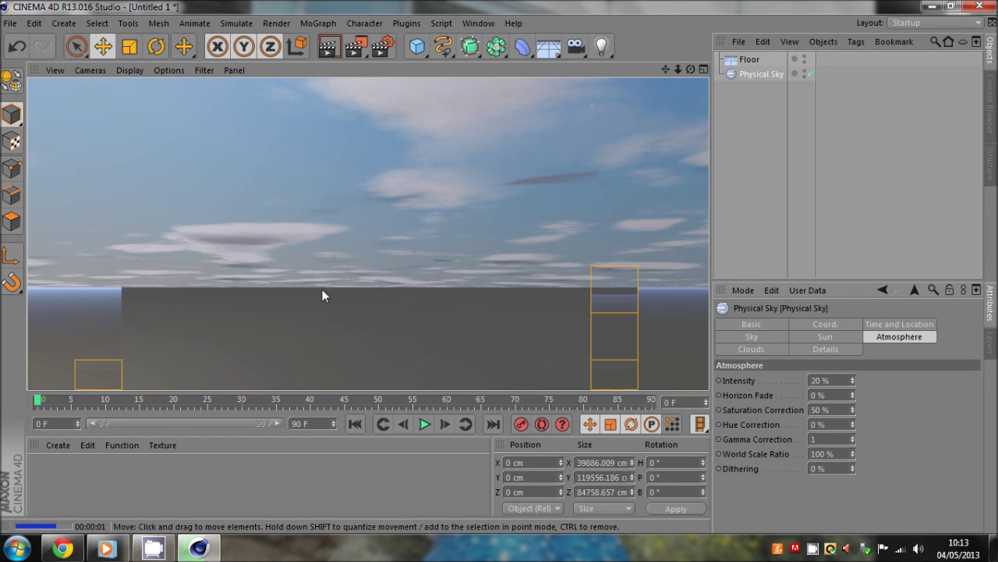
# Step: Try an Atmosphere intensity of 300 %, render the view, and restore the intensity to 100 %
pyautogui.moveTo(831, 379); pyautogui.dragTo(738, 380)
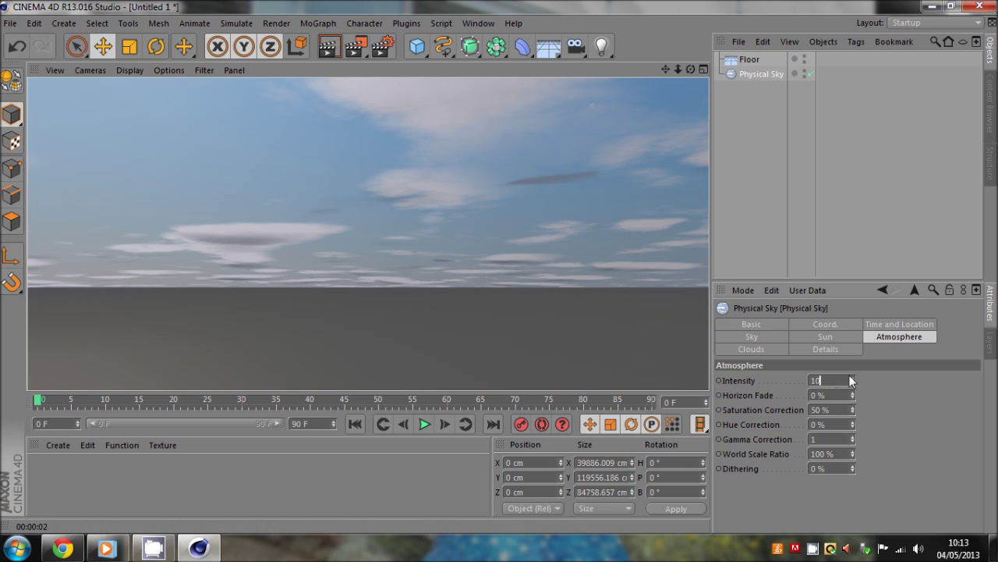
pyautogui.write('300')
pyautogui.press('Return')
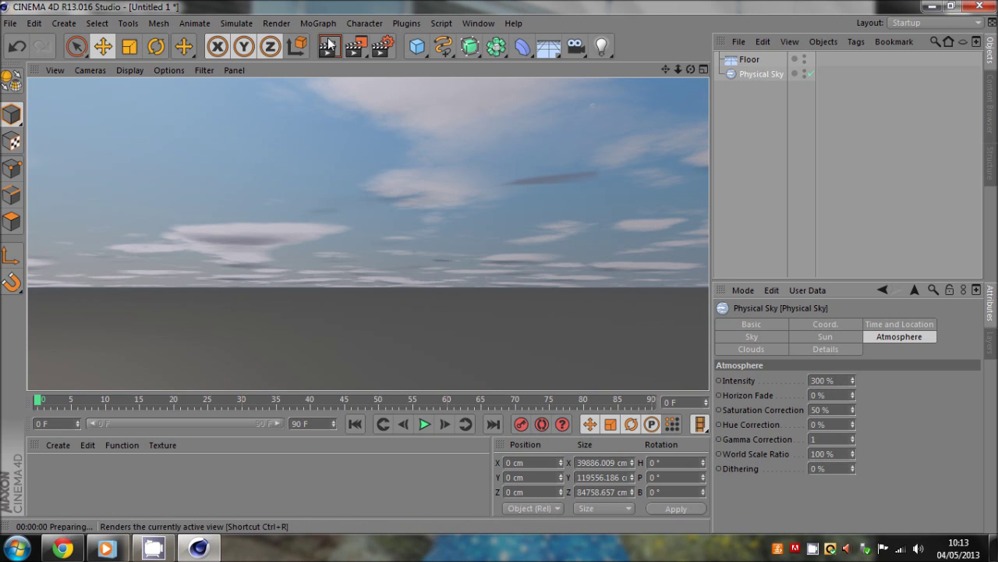
pyautogui.click(329, 45)
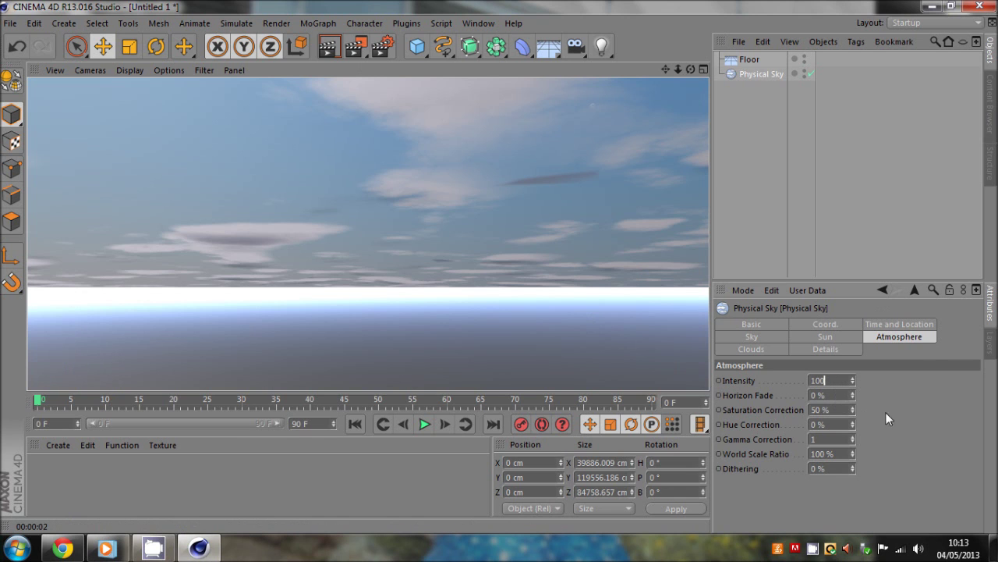
pyautogui.hotkey('ctrl', 'z')
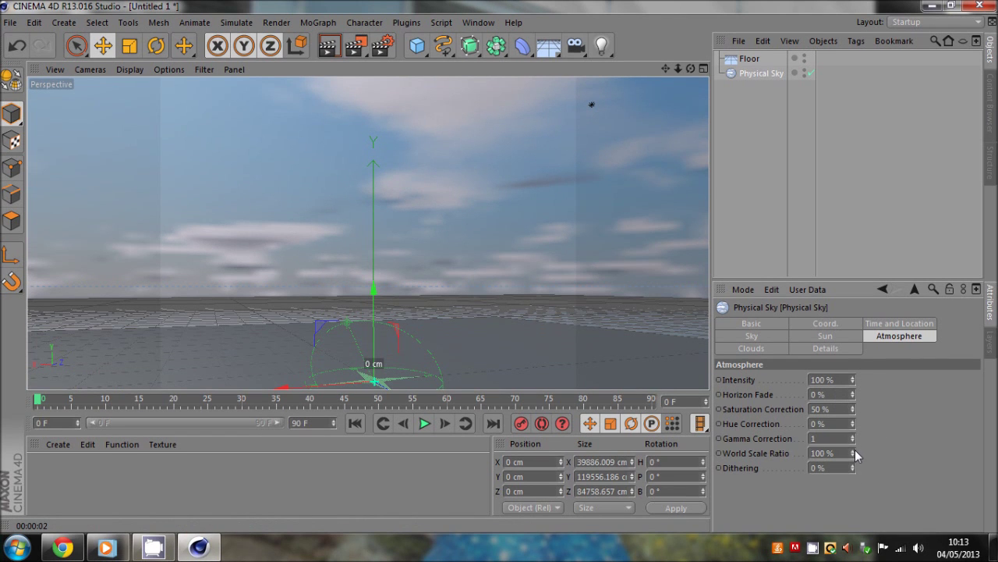
pyautogui.click(728, 126)
pyautogui.click(762, 74)
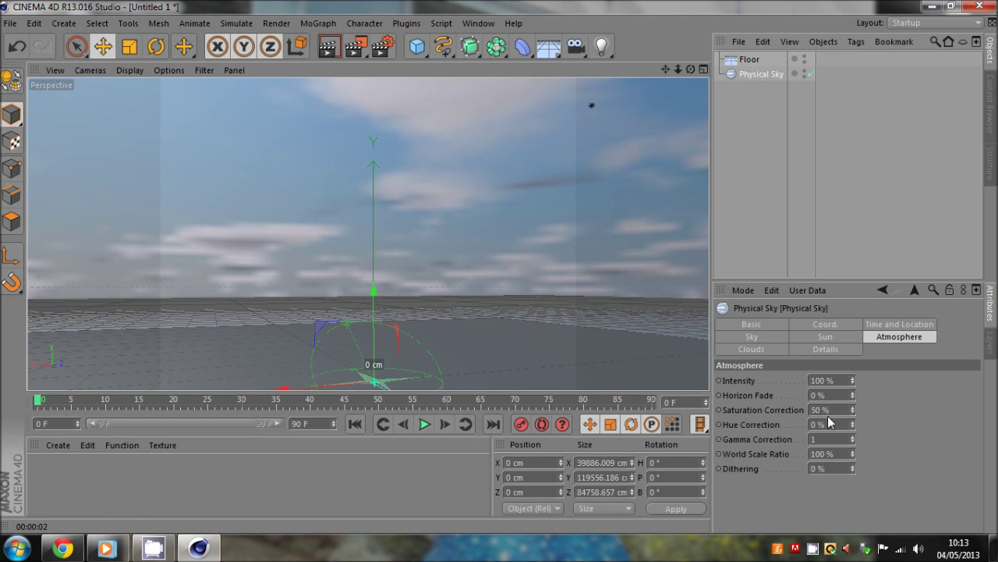
# Step: Try Atmosphere Horizon Fade values of 100 % and 70 %, rendering the view for each
pyautogui.moveTo(853, 397); pyautogui.dragTo(853, 375)
pyautogui.click(329, 48)
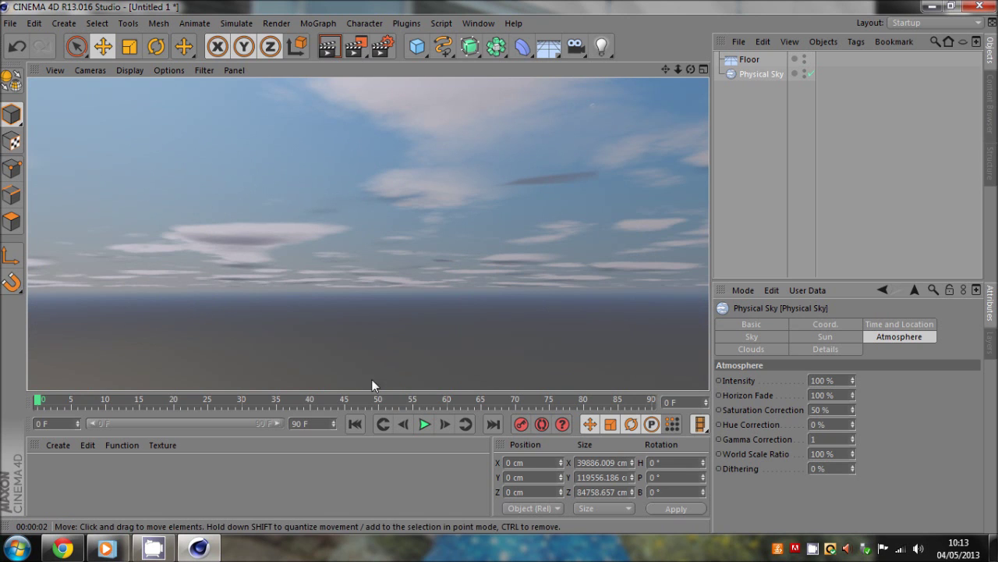
pyautogui.moveTo(853, 398); pyautogui.dragTo(853, 411)
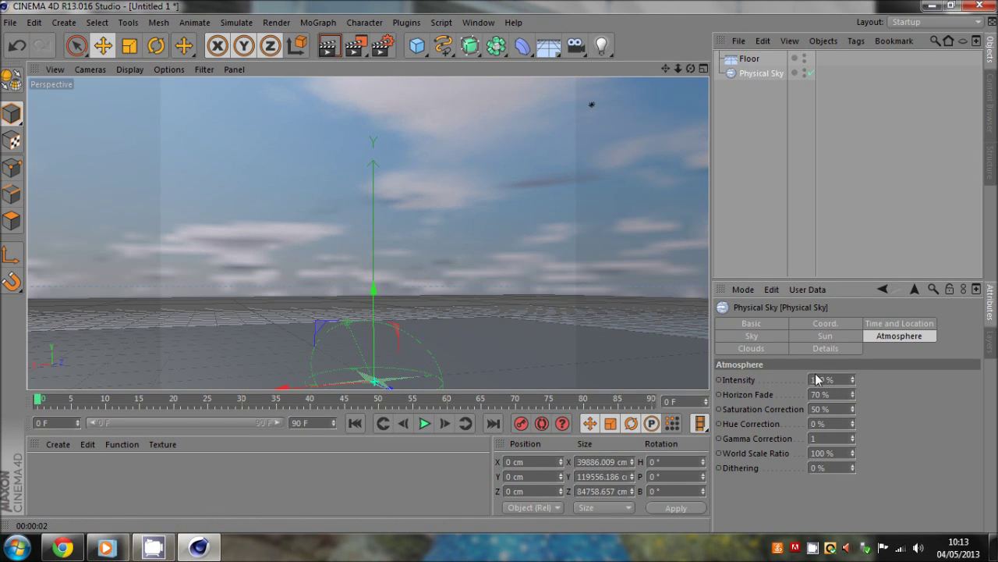
pyautogui.click(330, 52)
# Step: Try Atmosphere Horizon Fade values of 0 % and 30 %, rendering the view for each
pyautogui.write('0')
pyautogui.press('Return')
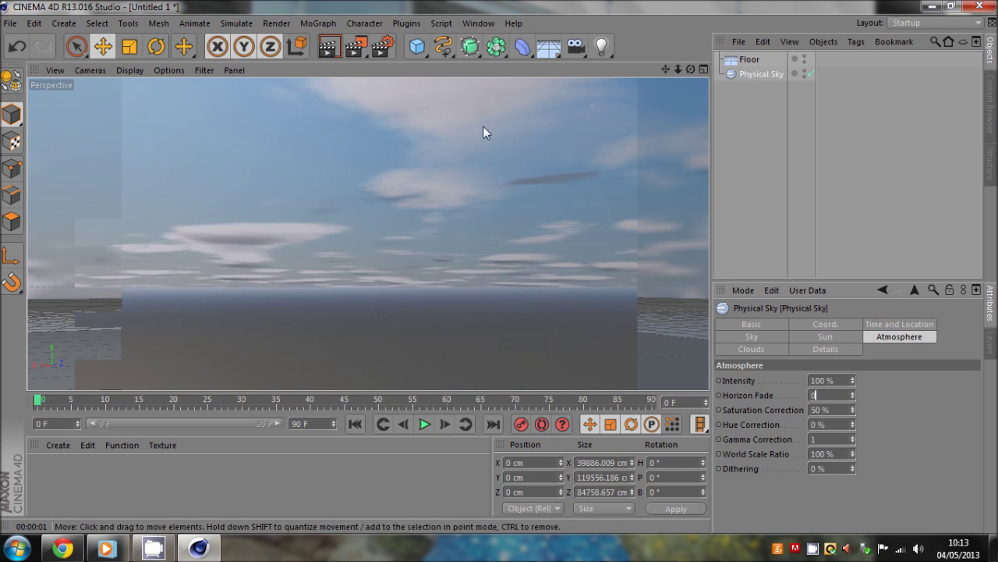
pyautogui.click(330, 47)
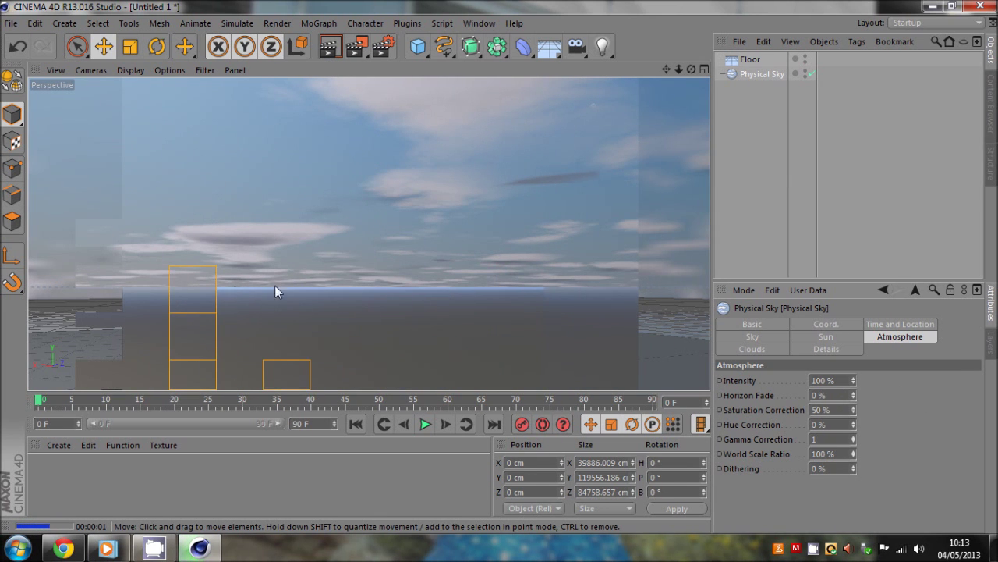
pyautogui.write('30')
pyautogui.press('Return')
pyautogui.click(330, 49)
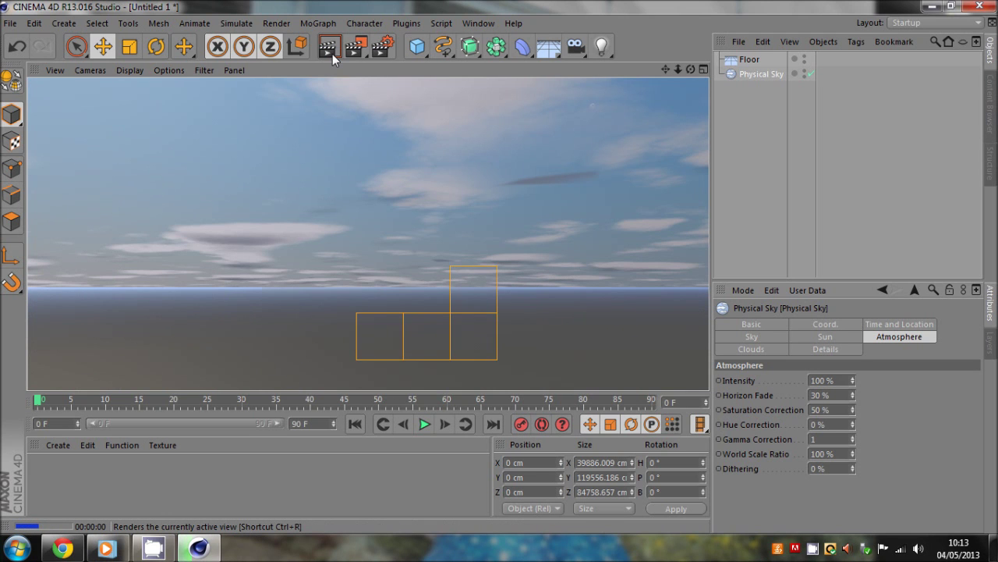
# Step: Set the Atmosphere Horizon Fade to 60 % and render the view
pyautogui.write('60')
pyautogui.press('Return')
pyautogui.click(330, 48)
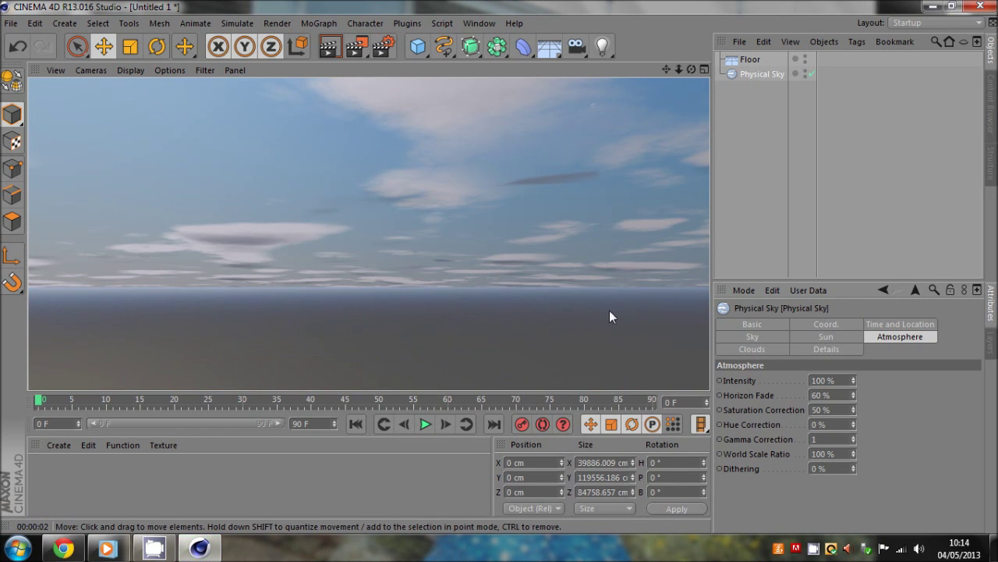
# Step: Enable Sunbeams for the Physical Sky, open the sunbeam settings and render the view
pyautogui.click(751, 324)
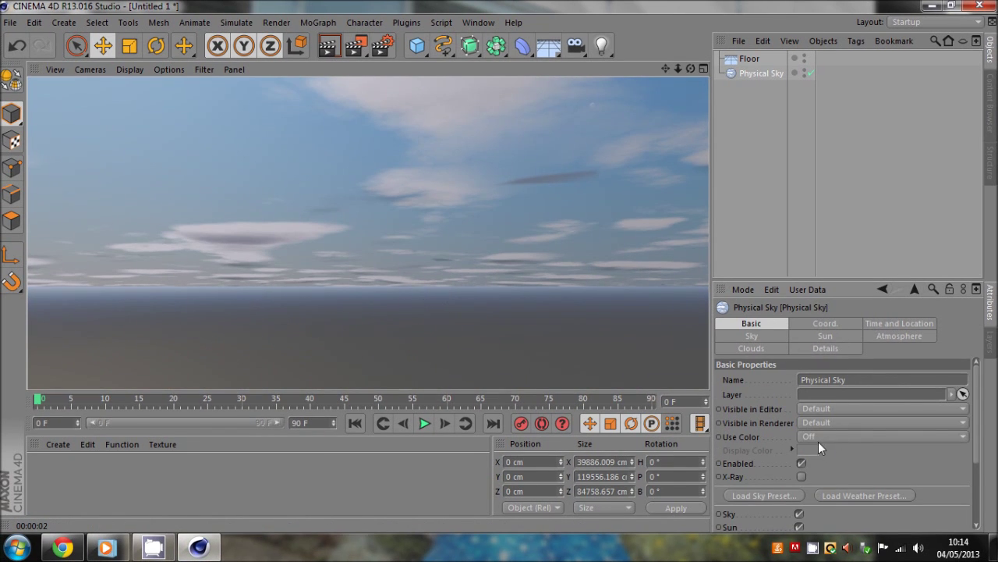
pyautogui.moveTo(978, 446); pyautogui.dragTo(978, 527)
pyautogui.click(800, 511)
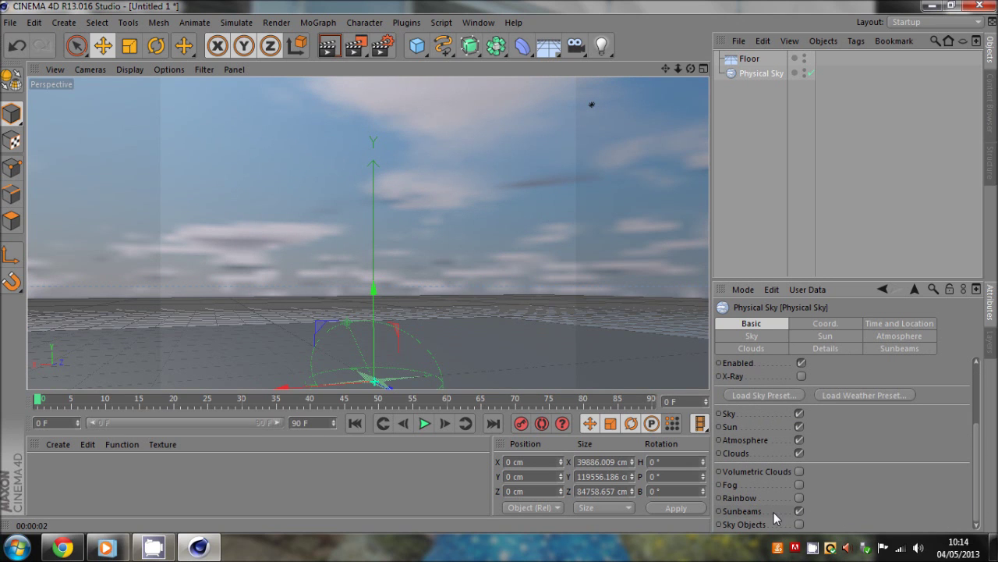
pyautogui.click(882, 347)
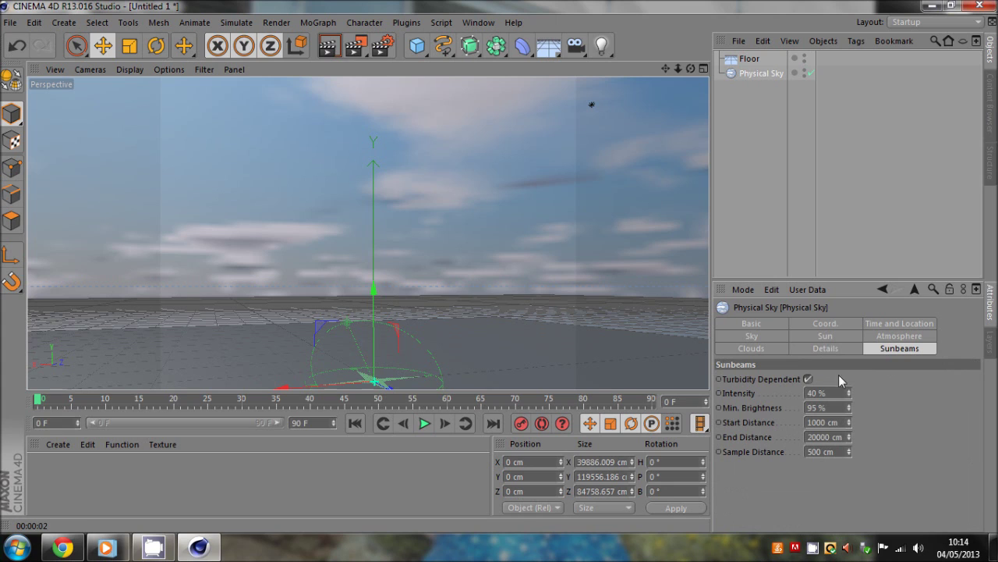
pyautogui.click(326, 47)
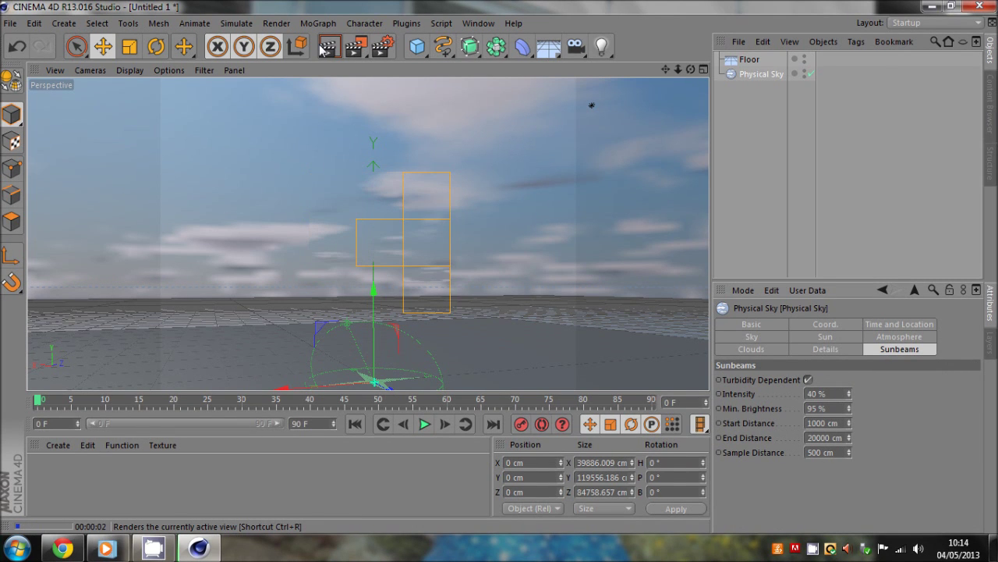
# Step: Set the Sunbeams intensity to 93 %, minimum brightness to 145 % and start distance to 975 cm, with Turbidity Dependent off
pyautogui.moveTo(691, 69); pyautogui.dragTo(500, 280)
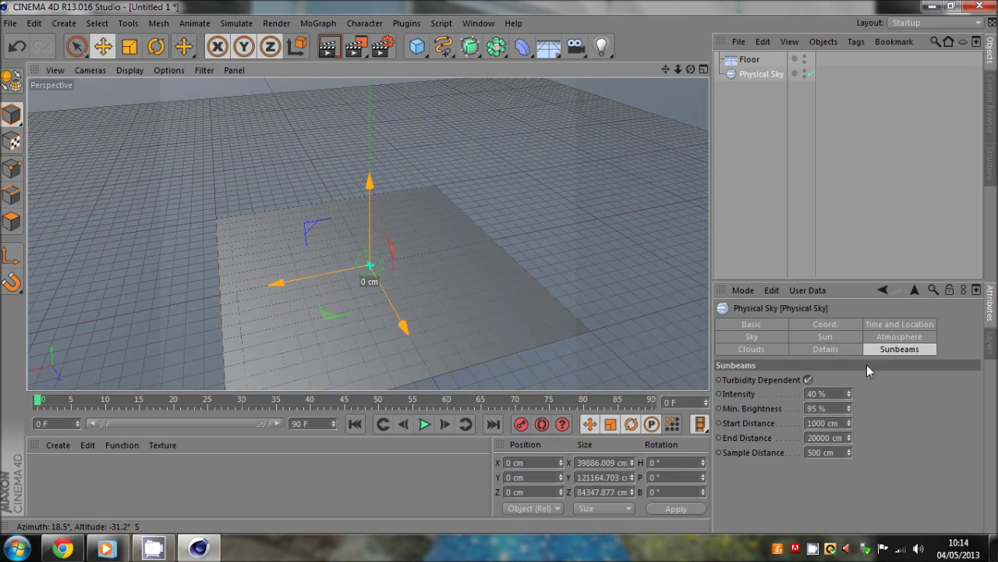
pyautogui.moveTo(850, 395); pyautogui.dragTo(852, 397)
pyautogui.click(808, 379)
pyautogui.moveTo(690, 72); pyautogui.dragTo(499, 270)
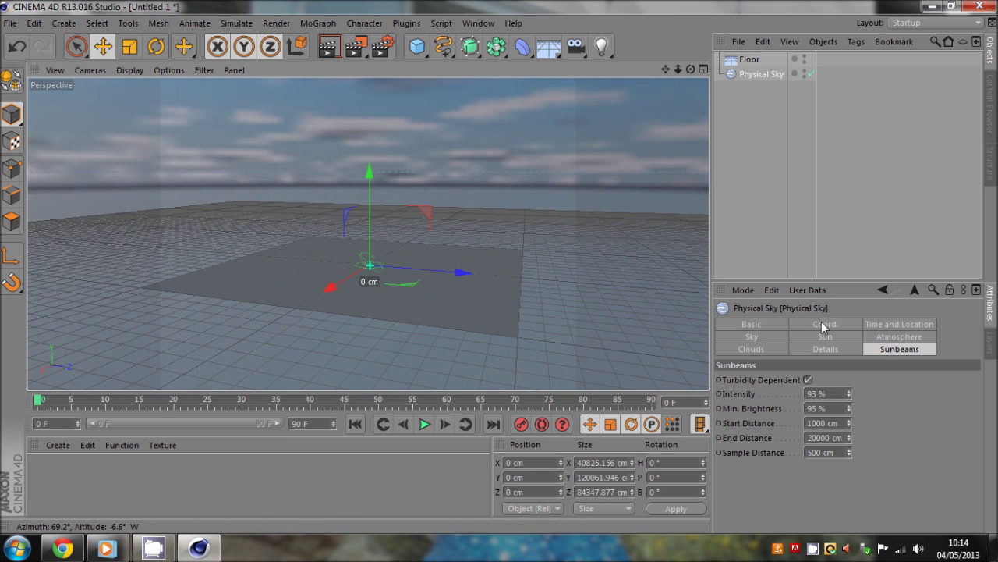
pyautogui.moveTo(851, 421); pyautogui.dragTo(851, 408)
pyautogui.click(808, 380)
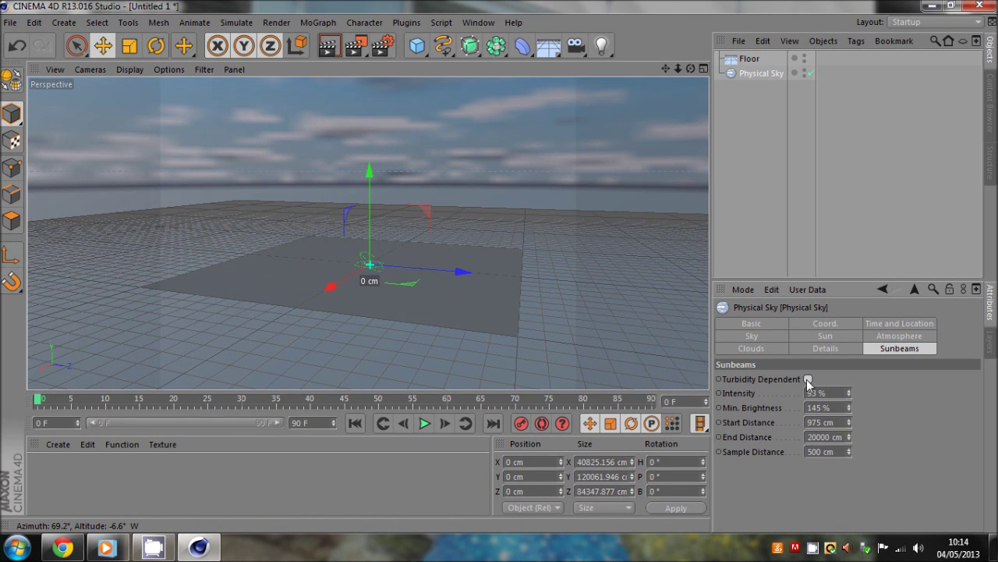
# Step: Enable Rainbow for the Physical Sky and set its maximum strength to 79 %
pyautogui.click(826, 349)
pyautogui.click(775, 324)
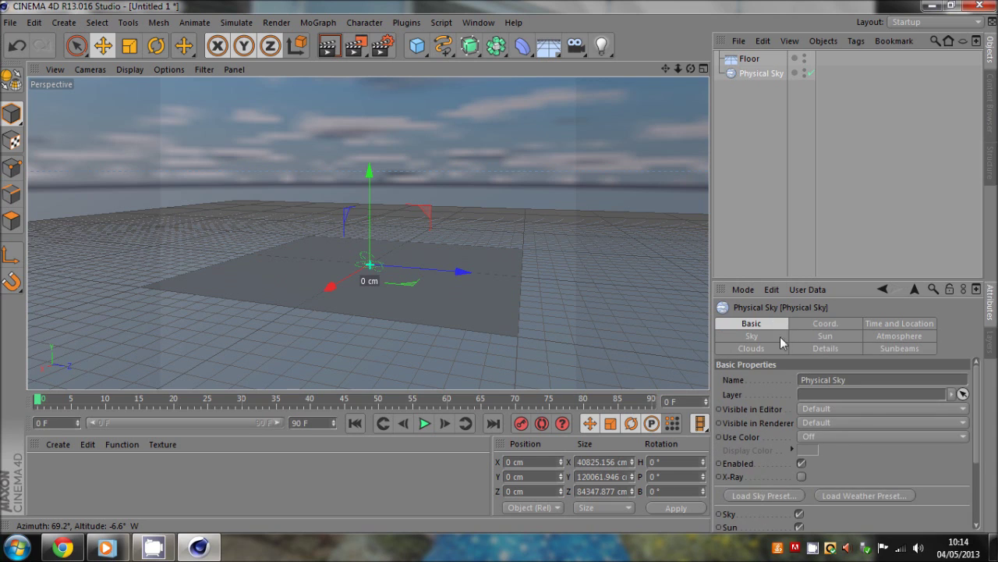
pyautogui.scroll(-3, 834, 480)
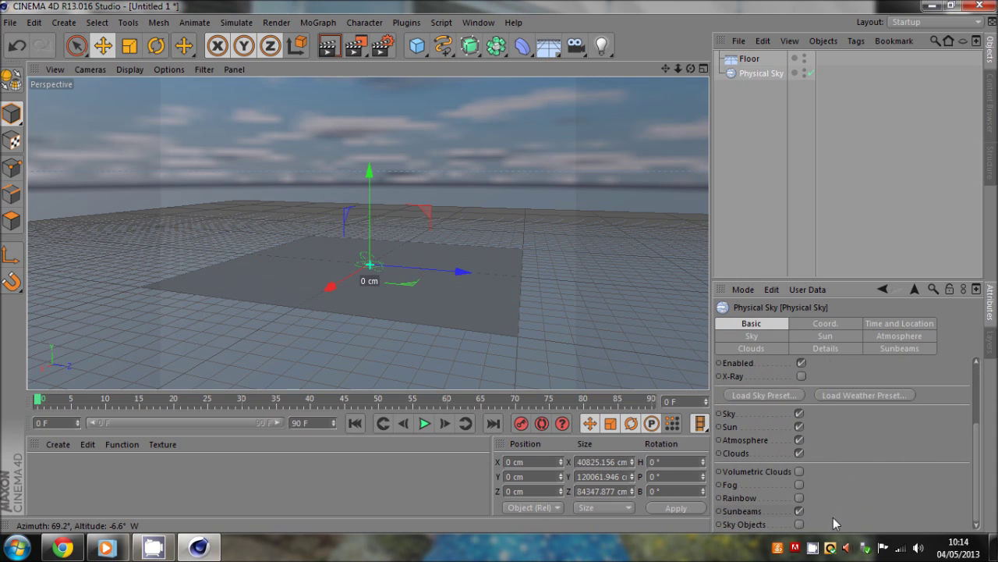
pyautogui.click(798, 498)
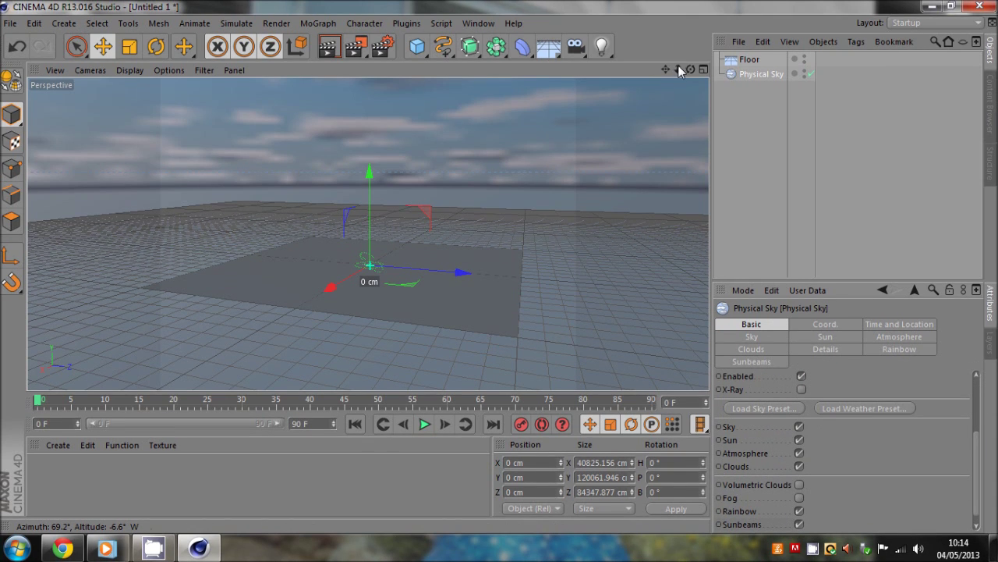
pyautogui.keyDown('alt'); pyautogui.moveTo(442, 251); pyautogui.dragTo(682, 70); pyautogui.keyUp('alt')
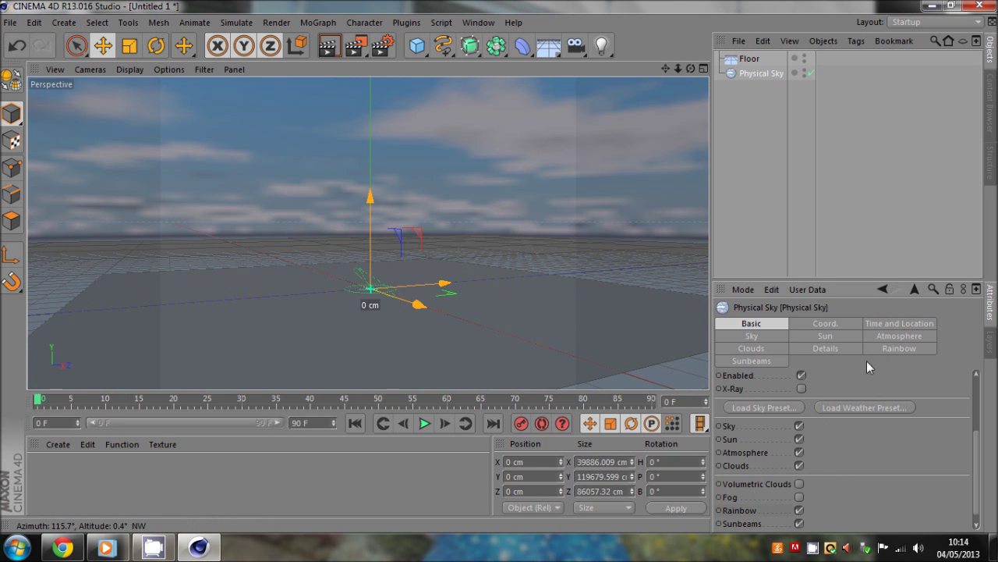
pyautogui.click(884, 350)
pyautogui.moveTo(894, 394); pyautogui.dragTo(894, 392)
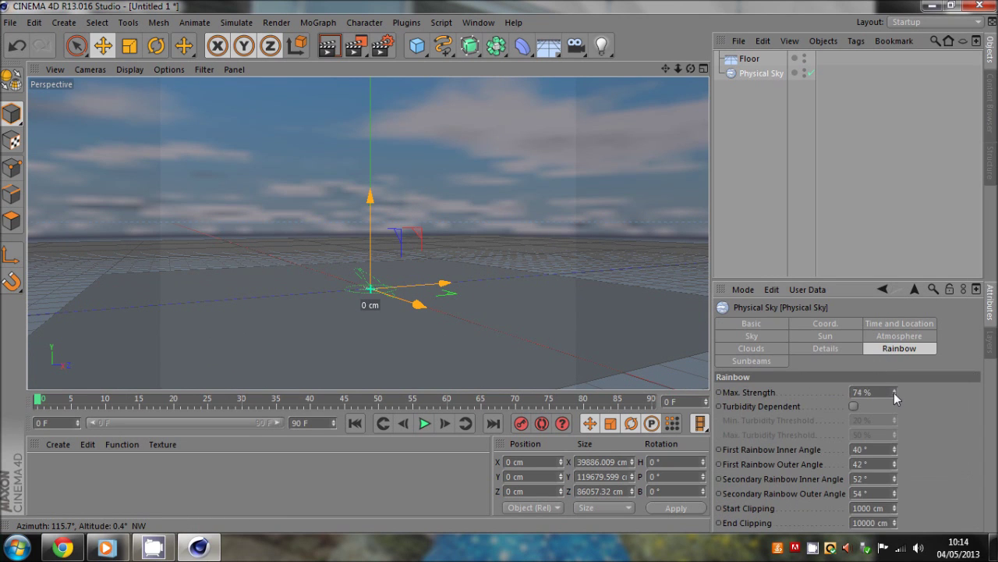
# Step: Examine the sky from several directions and open the Time and Location settings of the Physical Sky
pyautogui.moveTo(690, 69); pyautogui.dragTo(498, 266)
pyautogui.click(800, 156)
pyautogui.click(761, 74)
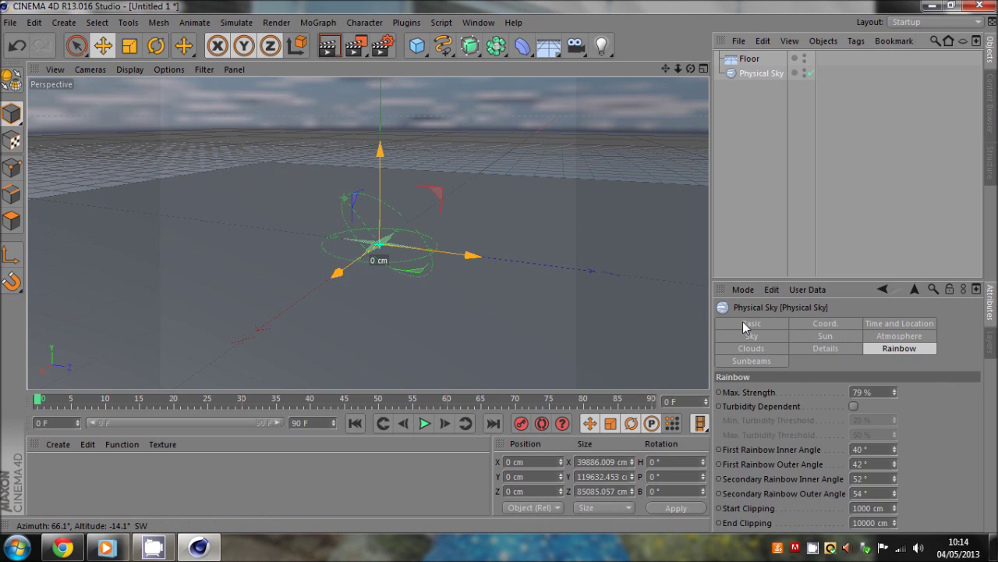
pyautogui.click(749, 324)
pyautogui.keyDown('alt'); pyautogui.moveTo(660, 160); pyautogui.dragTo(498, 266); pyautogui.keyUp('alt')
pyautogui.moveTo(667, 70); pyautogui.dragTo(664, 126)
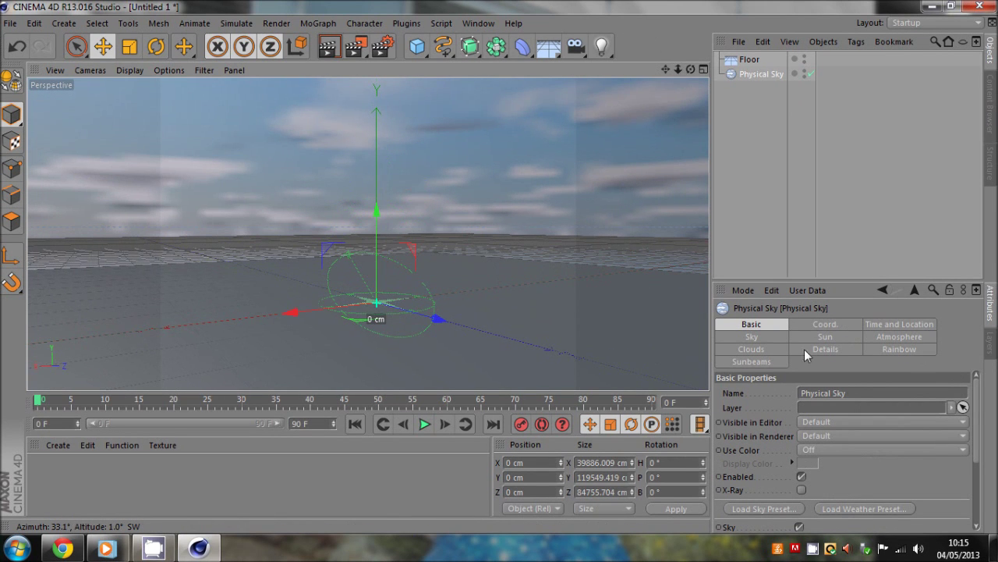
pyautogui.click(871, 324)
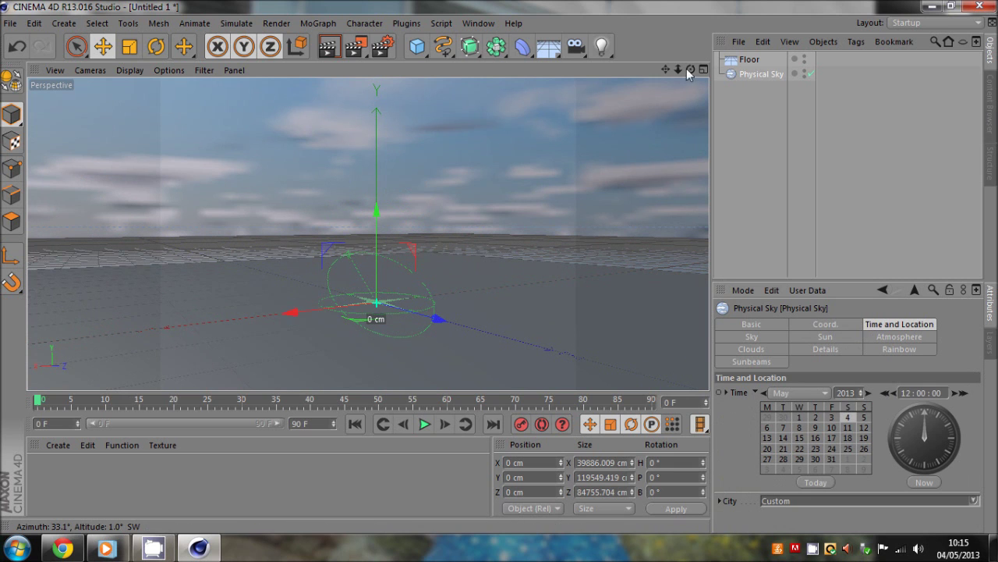
pyautogui.moveTo(690, 69); pyautogui.dragTo(498, 266)
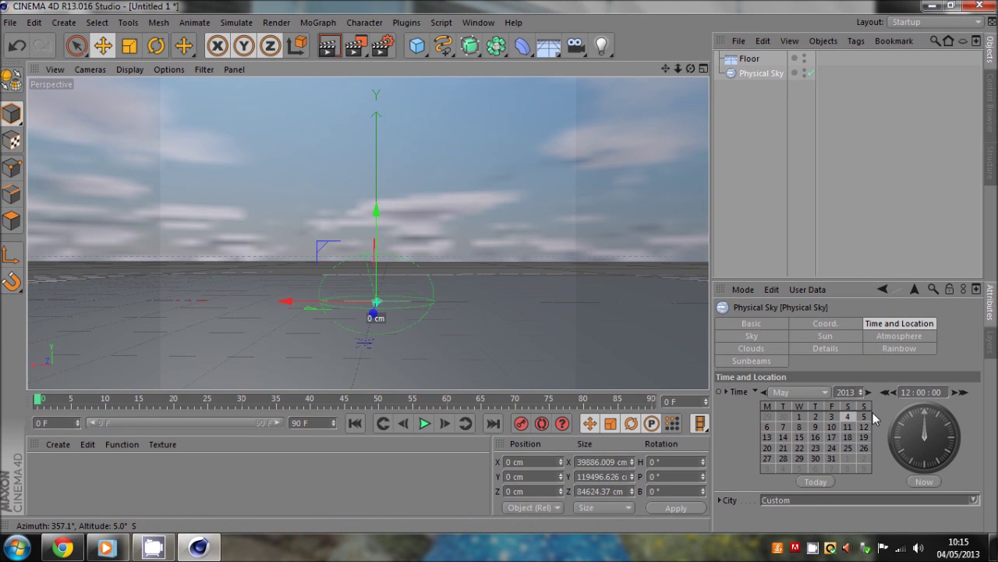
# Step: Enable Autokeying and animate the Physical Sky's time from 12:00:00 at frame 0 to 12:08:00 at frame 27
pyautogui.click(947, 392)
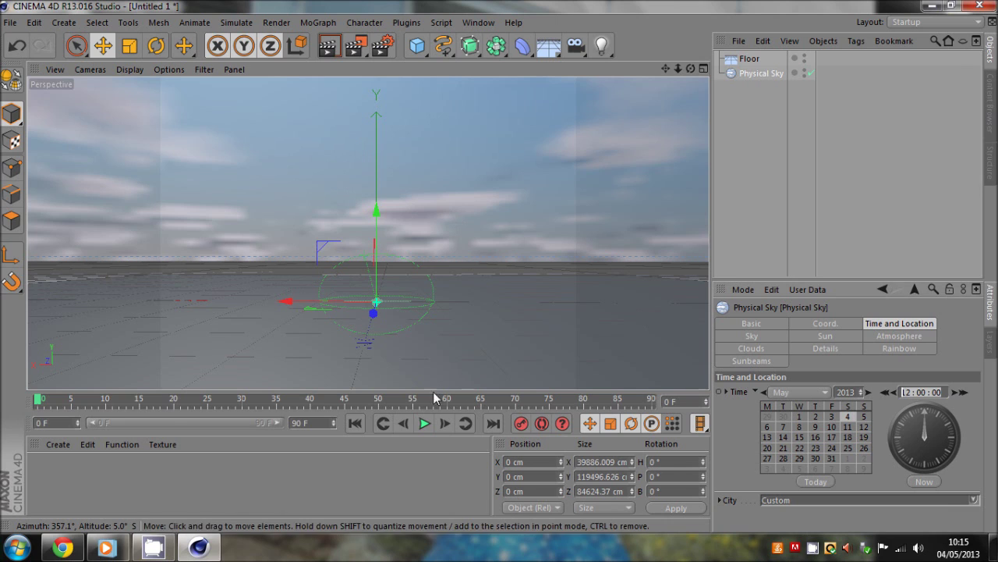
pyautogui.click(542, 423)
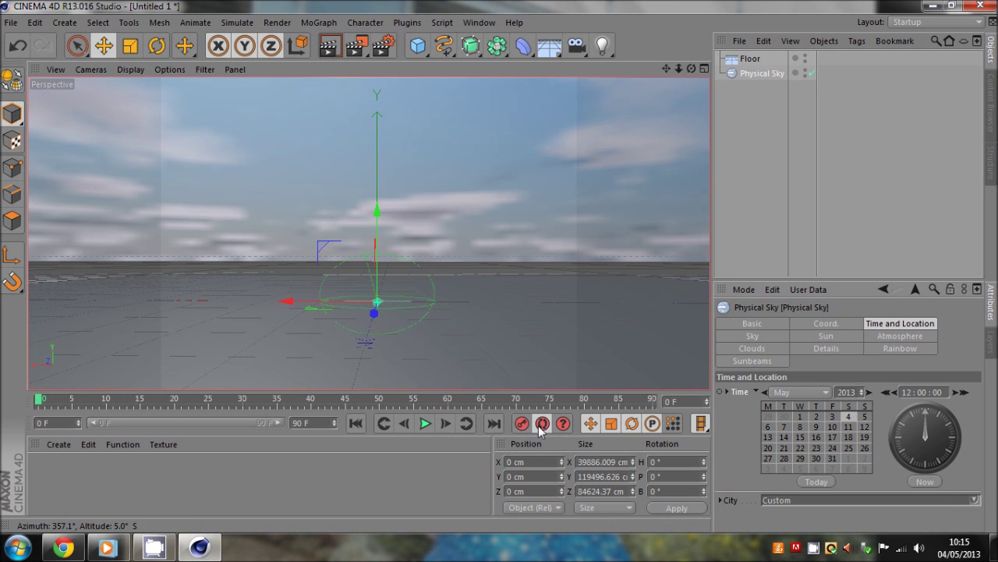
pyautogui.moveTo(925, 414); pyautogui.dragTo(888, 401)
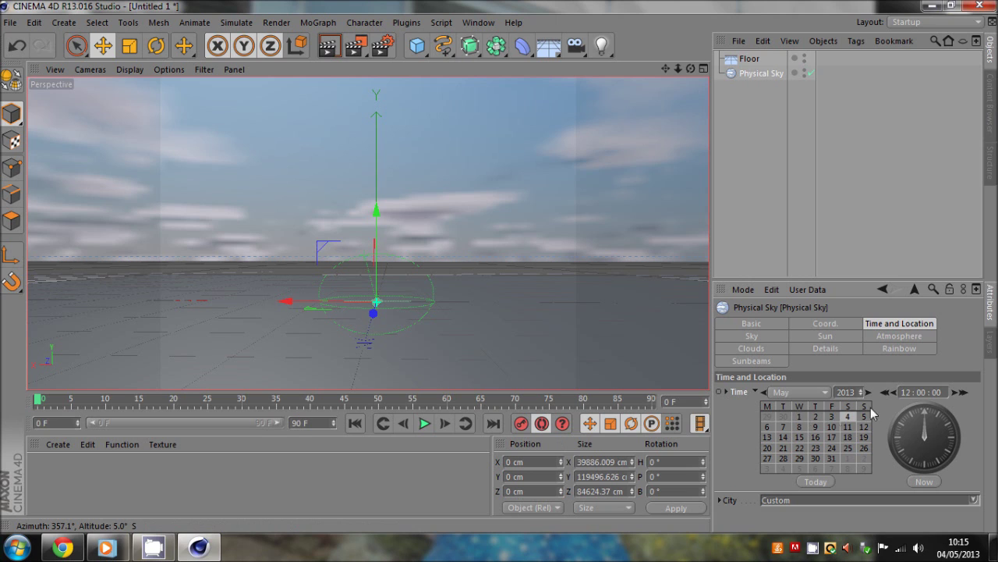
pyautogui.click(955, 392)
pyautogui.click(891, 394)
pyautogui.click(223, 403)
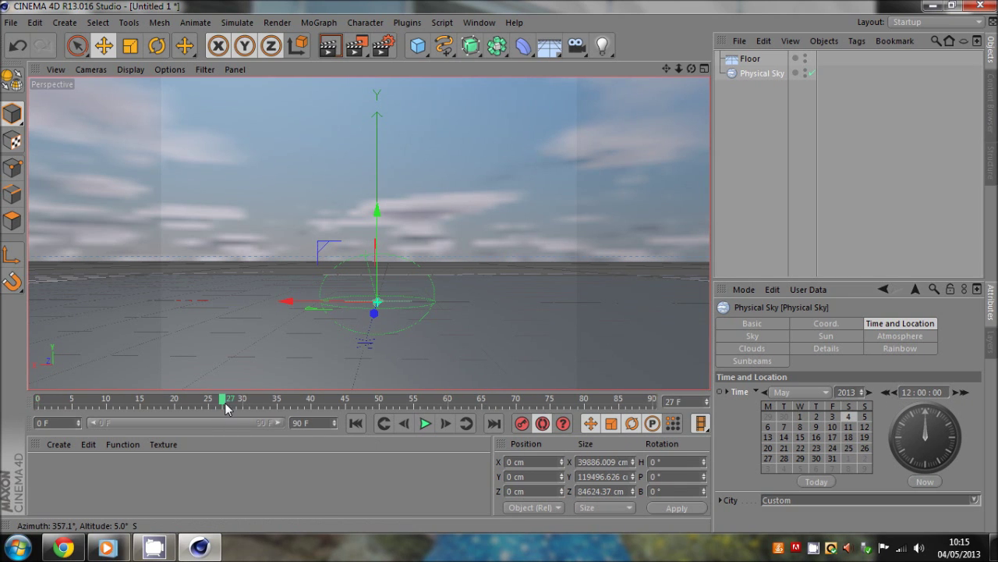
pyautogui.moveTo(925, 422); pyautogui.dragTo(939, 423)
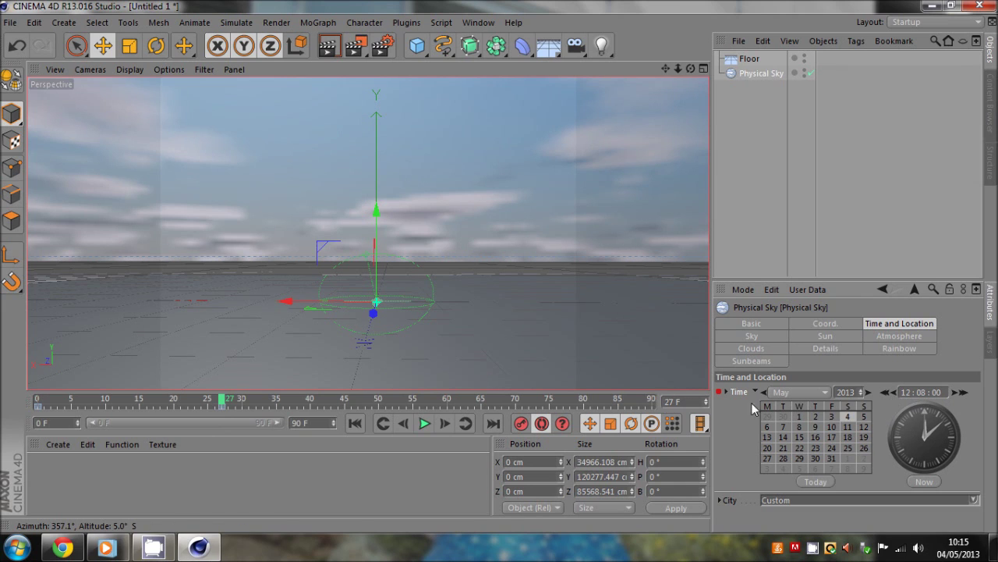
# Step: Check the time at frames 0 and 27, move the second time key to frame 30 and set its time to 00:00:00
pyautogui.moveTo(220, 402); pyautogui.dragTo(13, 436)
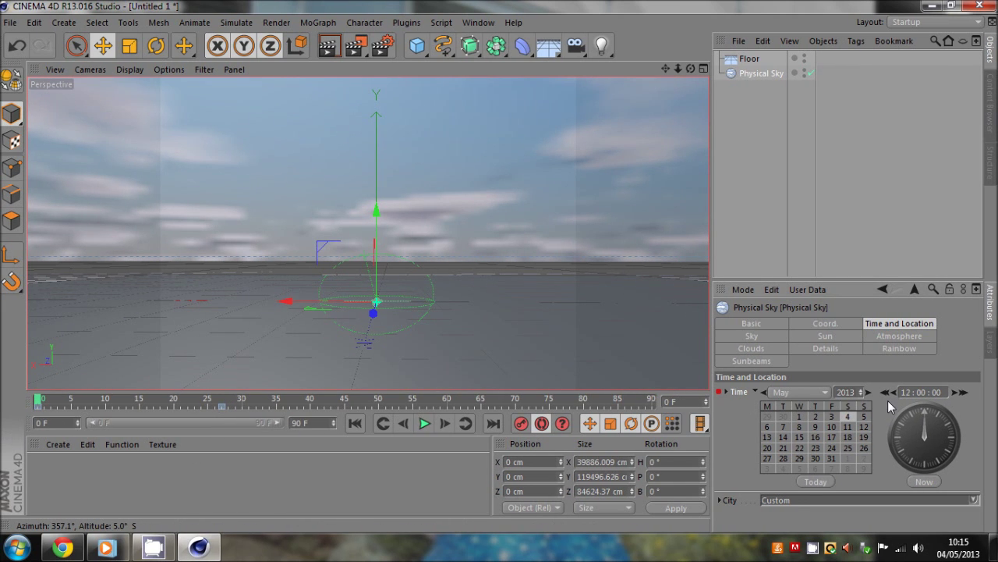
pyautogui.click(222, 406)
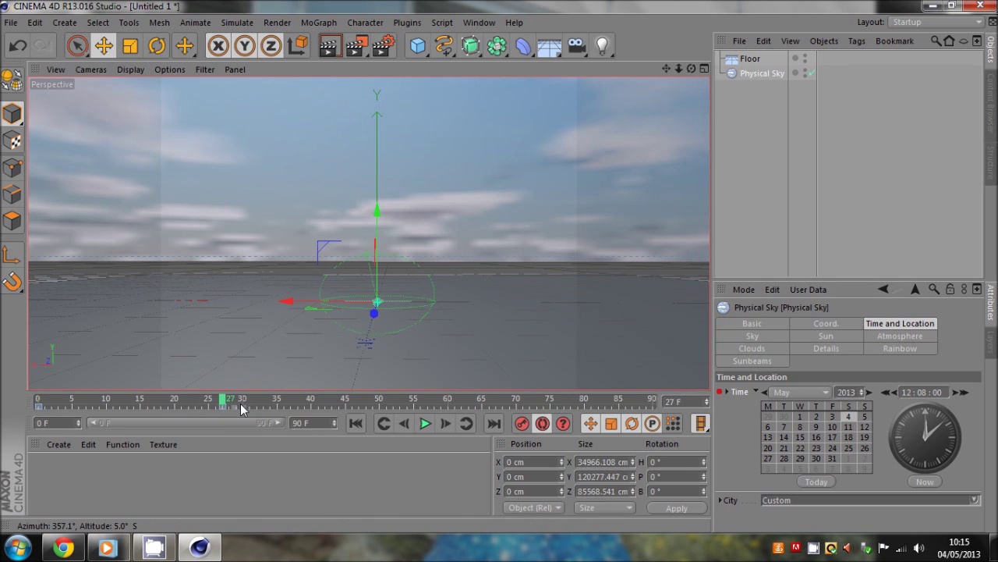
pyautogui.click(243, 406)
pyautogui.click(926, 428)
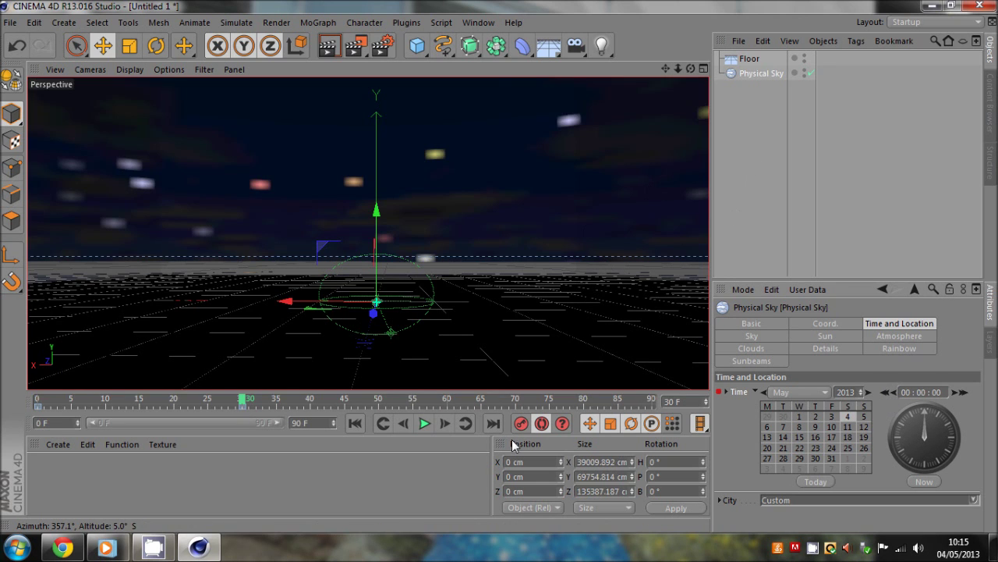
# Step: Examine the Physical Sky's day-to-night animation by stepping back from frame 30 to frame 15
pyautogui.click(786, 138)
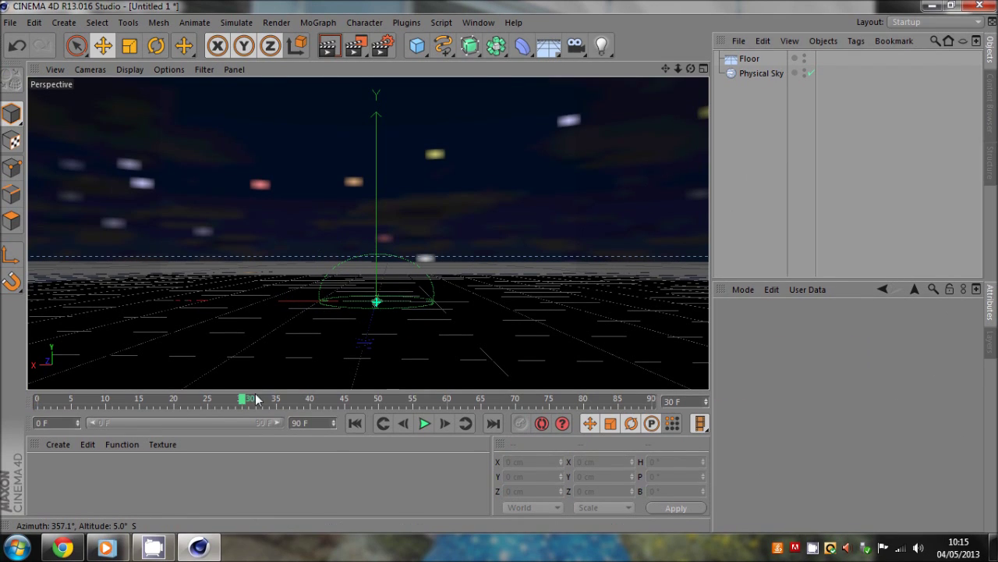
pyautogui.moveTo(244, 401); pyautogui.dragTo(222, 403)
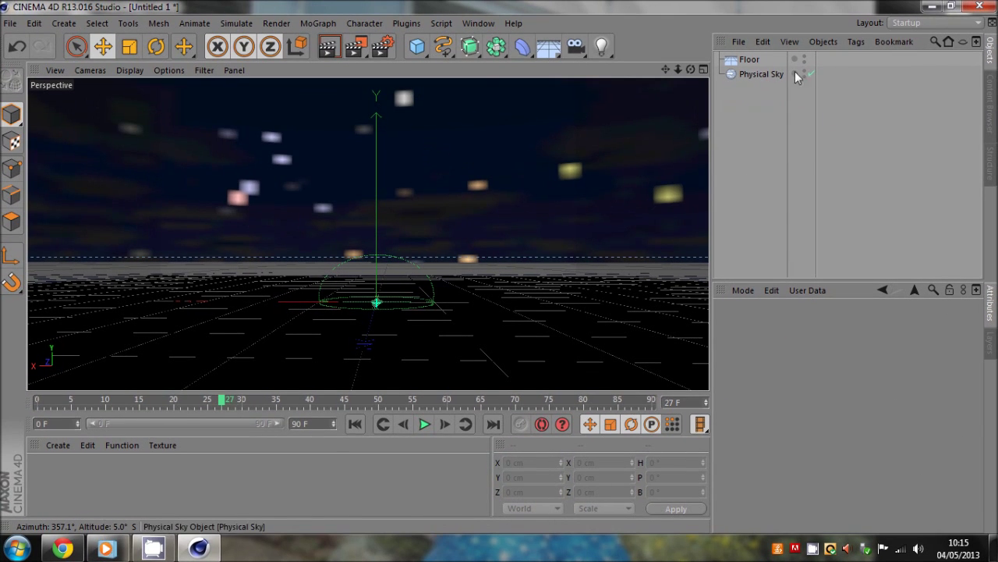
pyautogui.click(802, 71)
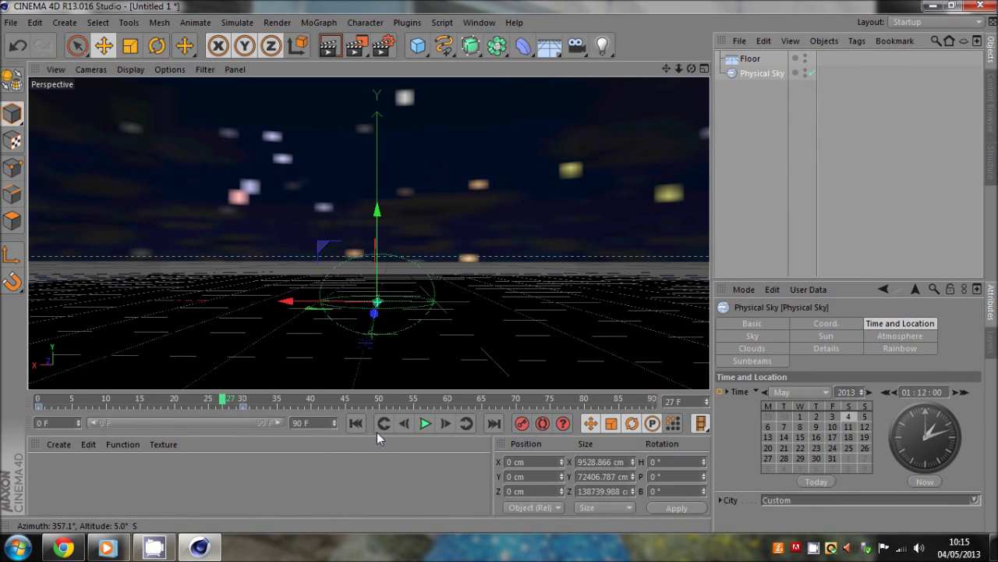
pyautogui.click(402, 424)
pyautogui.click(404, 424)
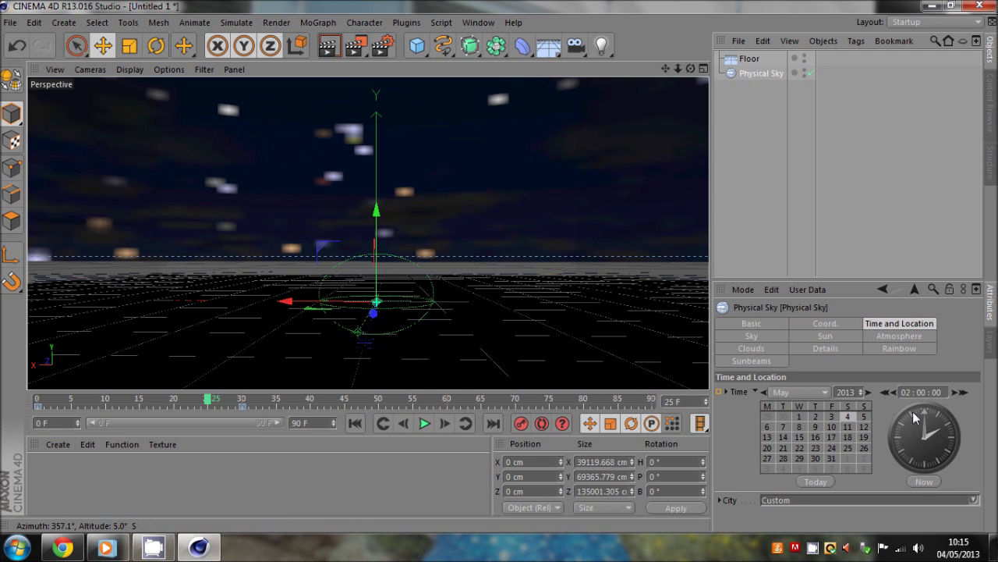
pyautogui.click(409, 422)
pyautogui.click(408, 422)
pyautogui.click(409, 423)
pyautogui.click(409, 423)
pyautogui.click(409, 424)
pyautogui.click(409, 424)
pyautogui.click(408, 424)
pyautogui.click(408, 424)
pyautogui.click(408, 424)
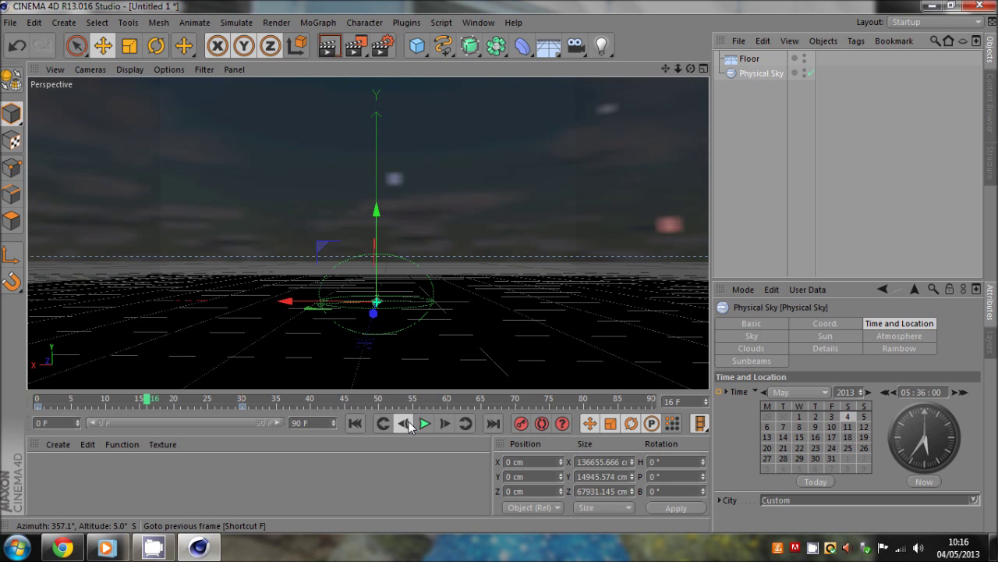
pyautogui.click(409, 424)
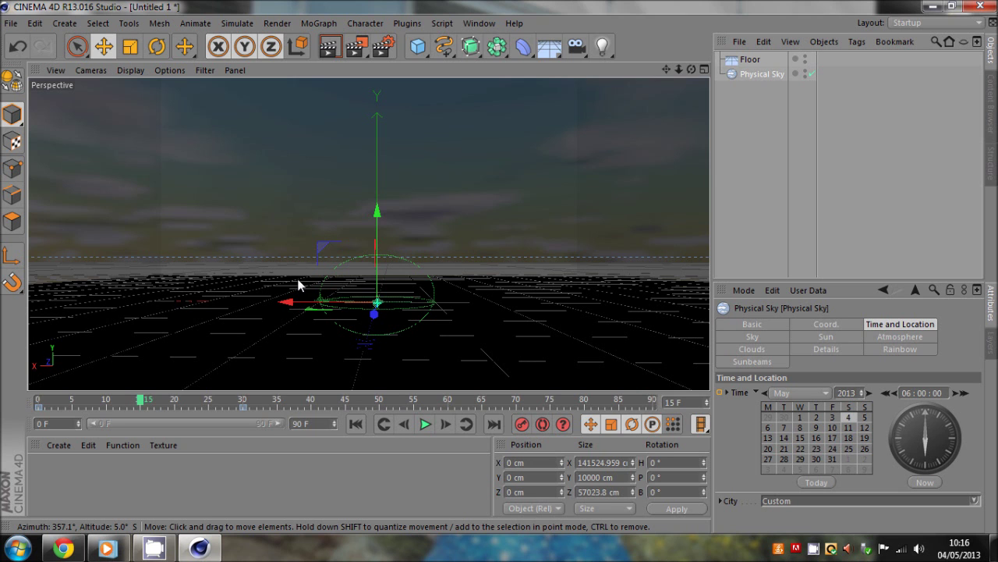
# Step: Render the view at frame 20 and at frame 36 to check the animated night sky
pyautogui.moveTo(141, 403); pyautogui.dragTo(173, 404)
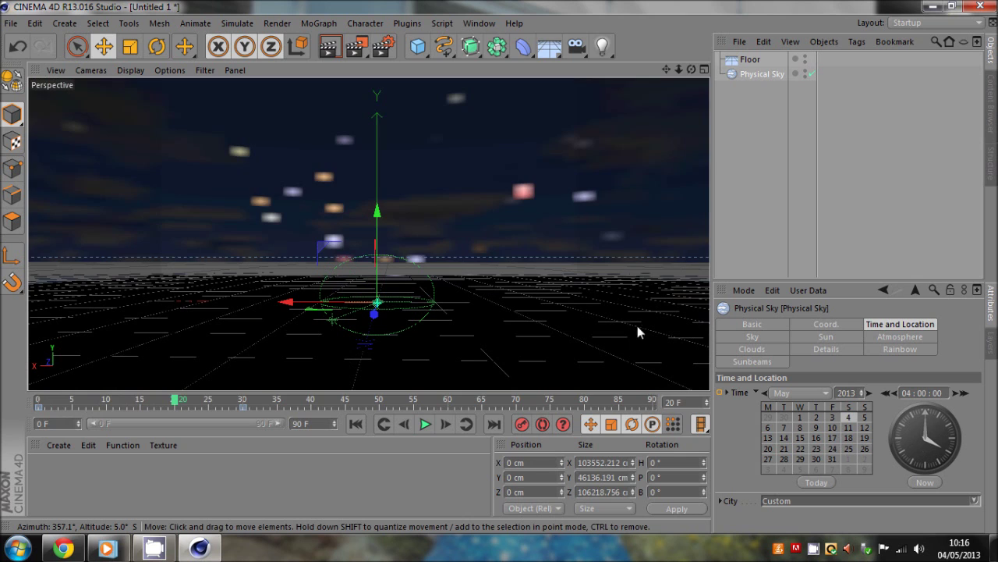
pyautogui.click(336, 47)
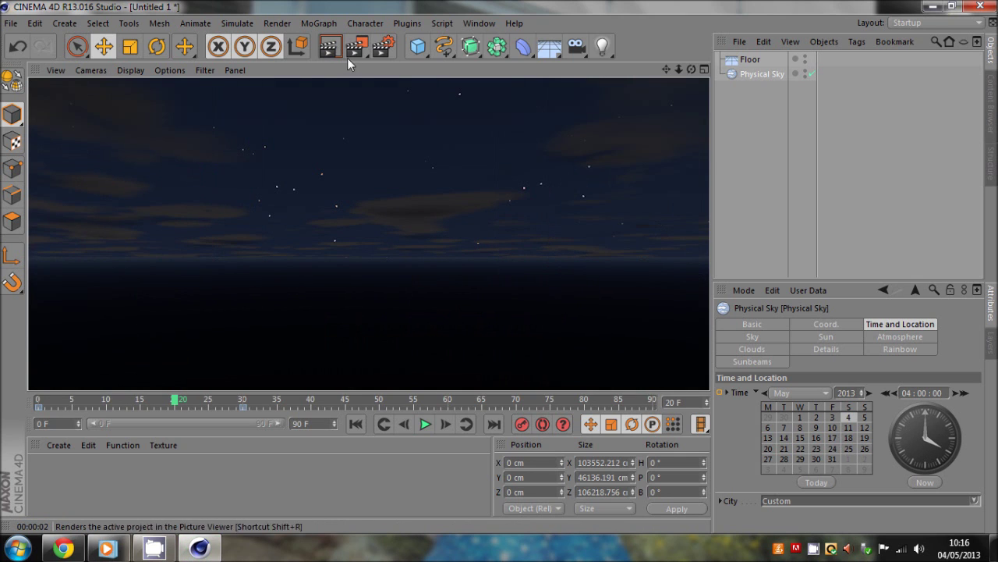
pyautogui.click(283, 404)
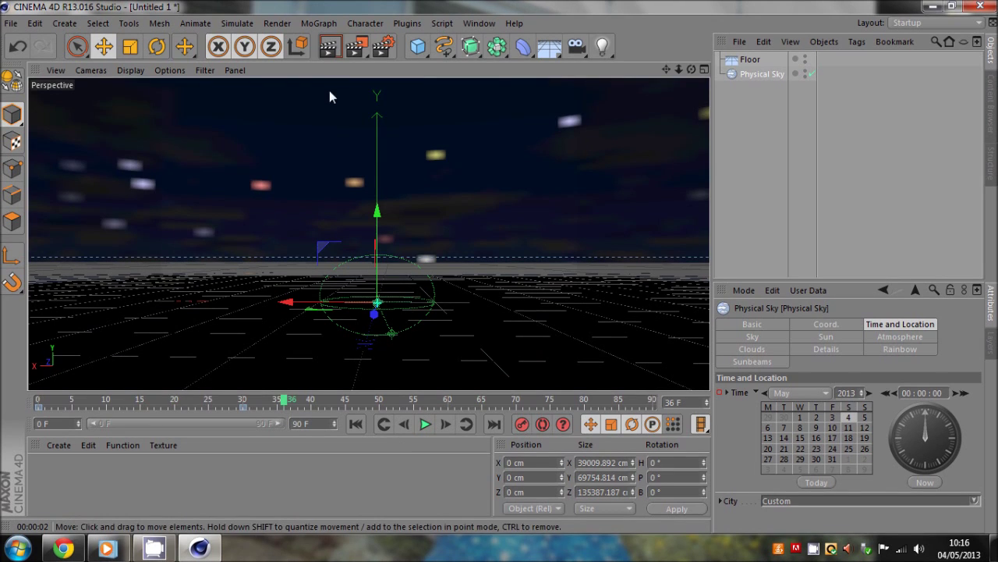
pyautogui.click(330, 48)
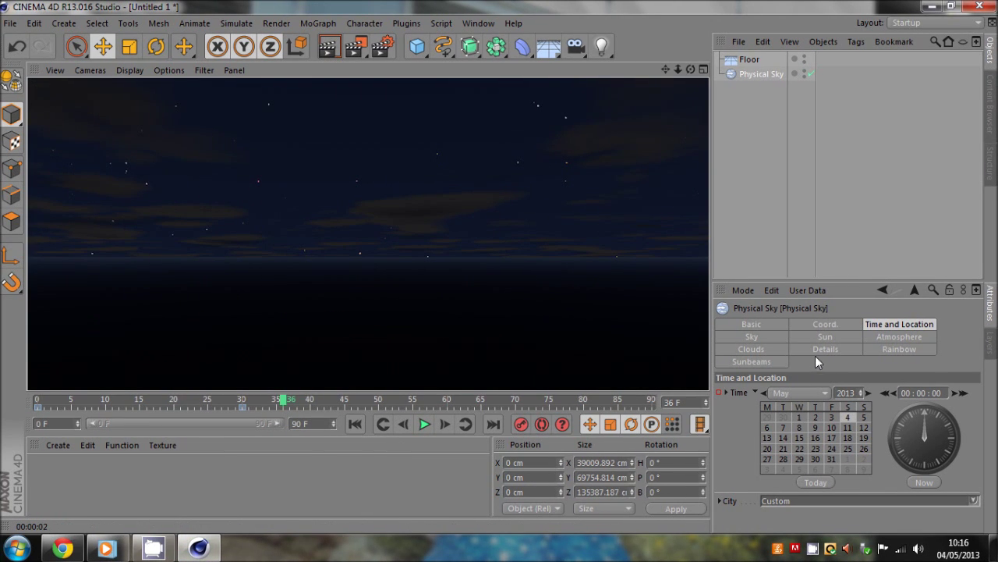
# Step: Set the height of cloud Layer 2 of the Physical Sky to 809 cm
pyautogui.click(749, 349)
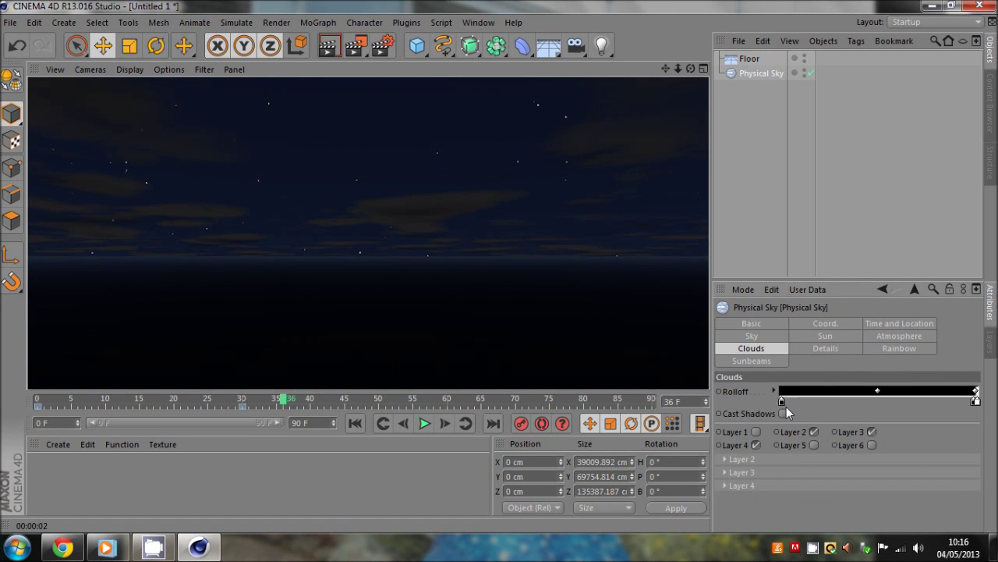
pyautogui.click(724, 460)
pyautogui.scroll(-3, 814, 511)
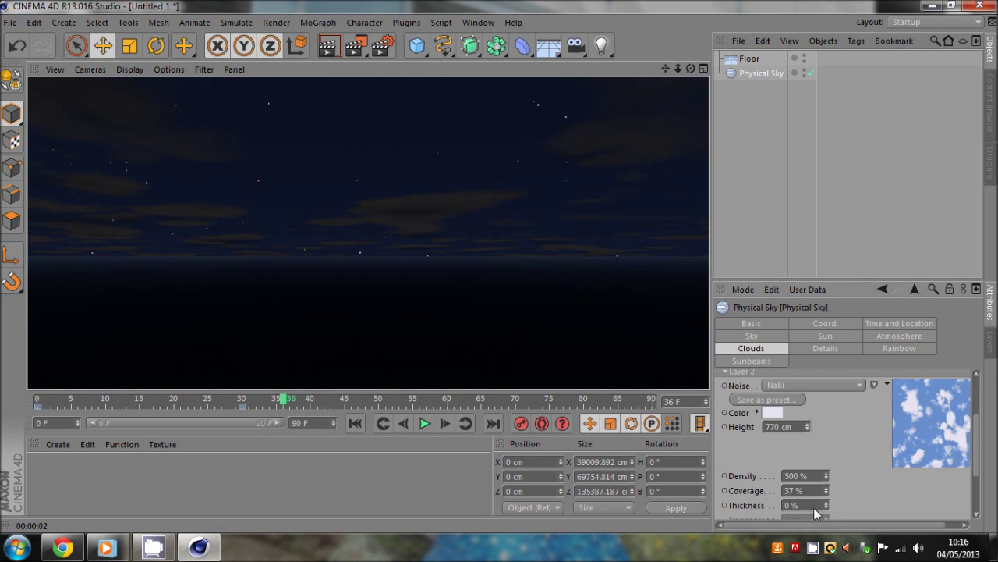
pyautogui.moveTo(807, 428); pyautogui.dragTo(807, 421)
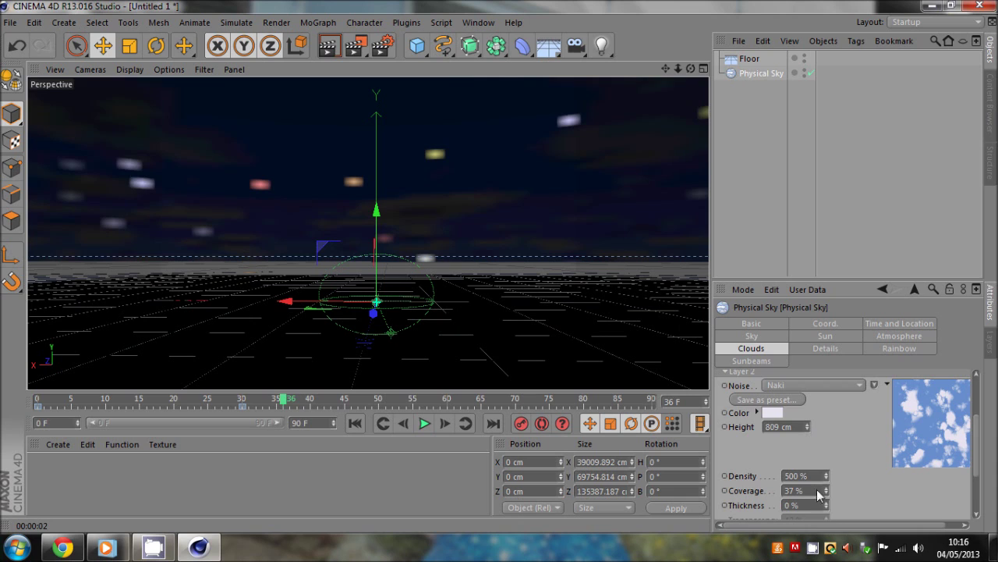